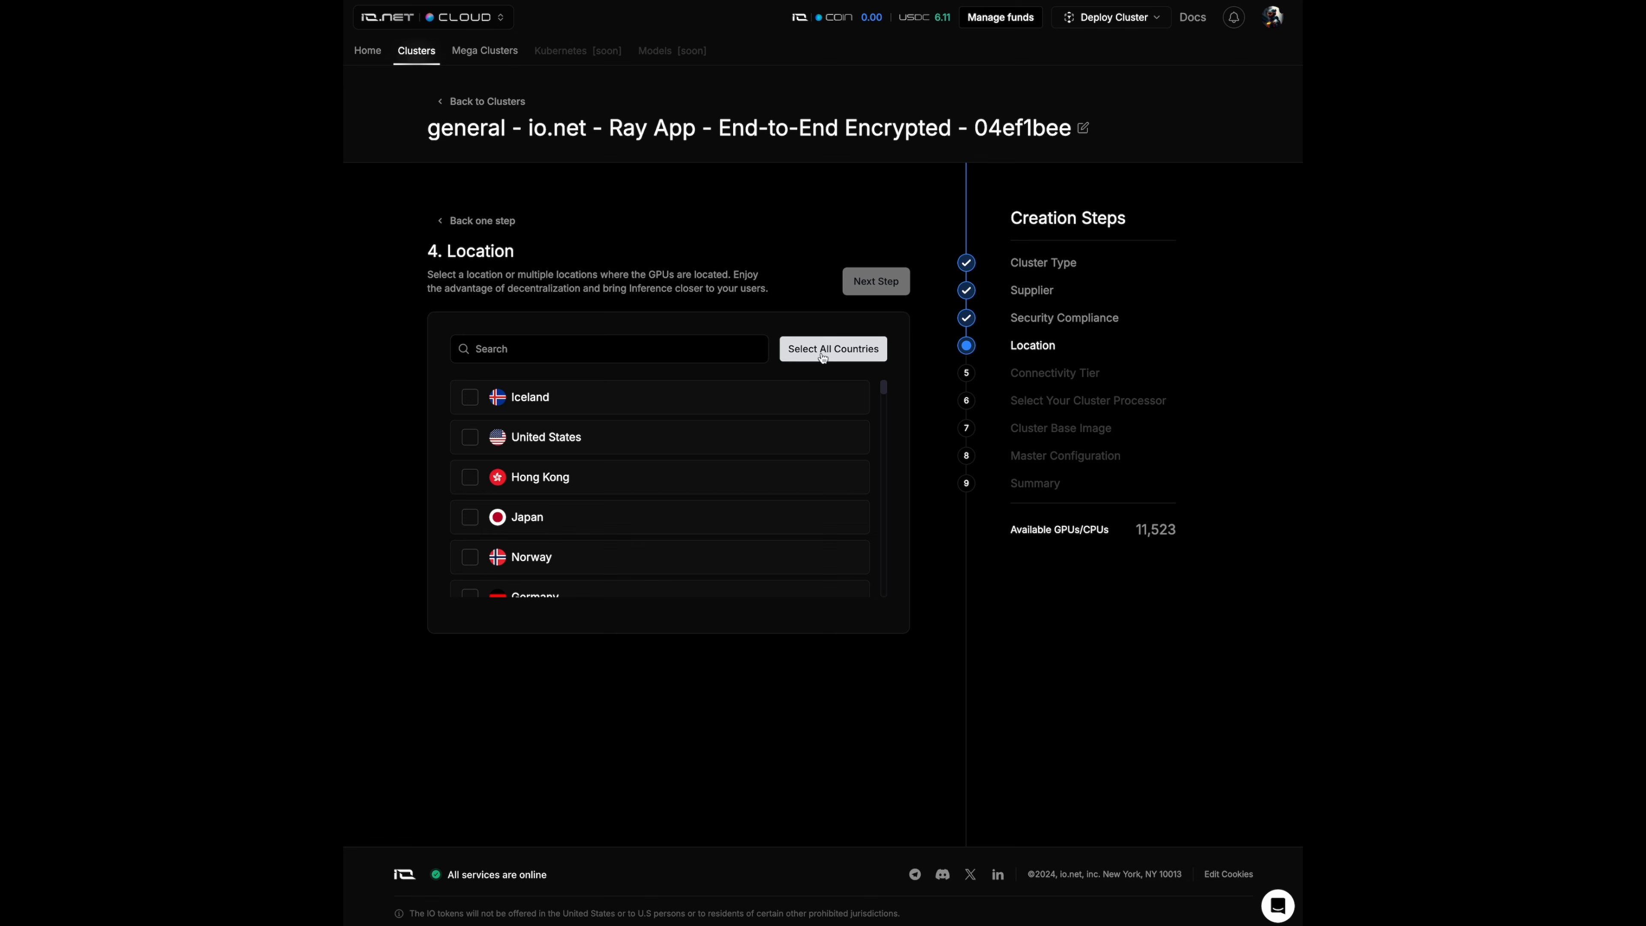
- Select all countries as cluster locations and choose the Low Speed connectivity tier, proceeding to the processor selection
left_click(822, 357)
scroll(775, 429, "down", 2)
scroll(774, 429, "up", 2)
scroll(775, 429, "up", 1)
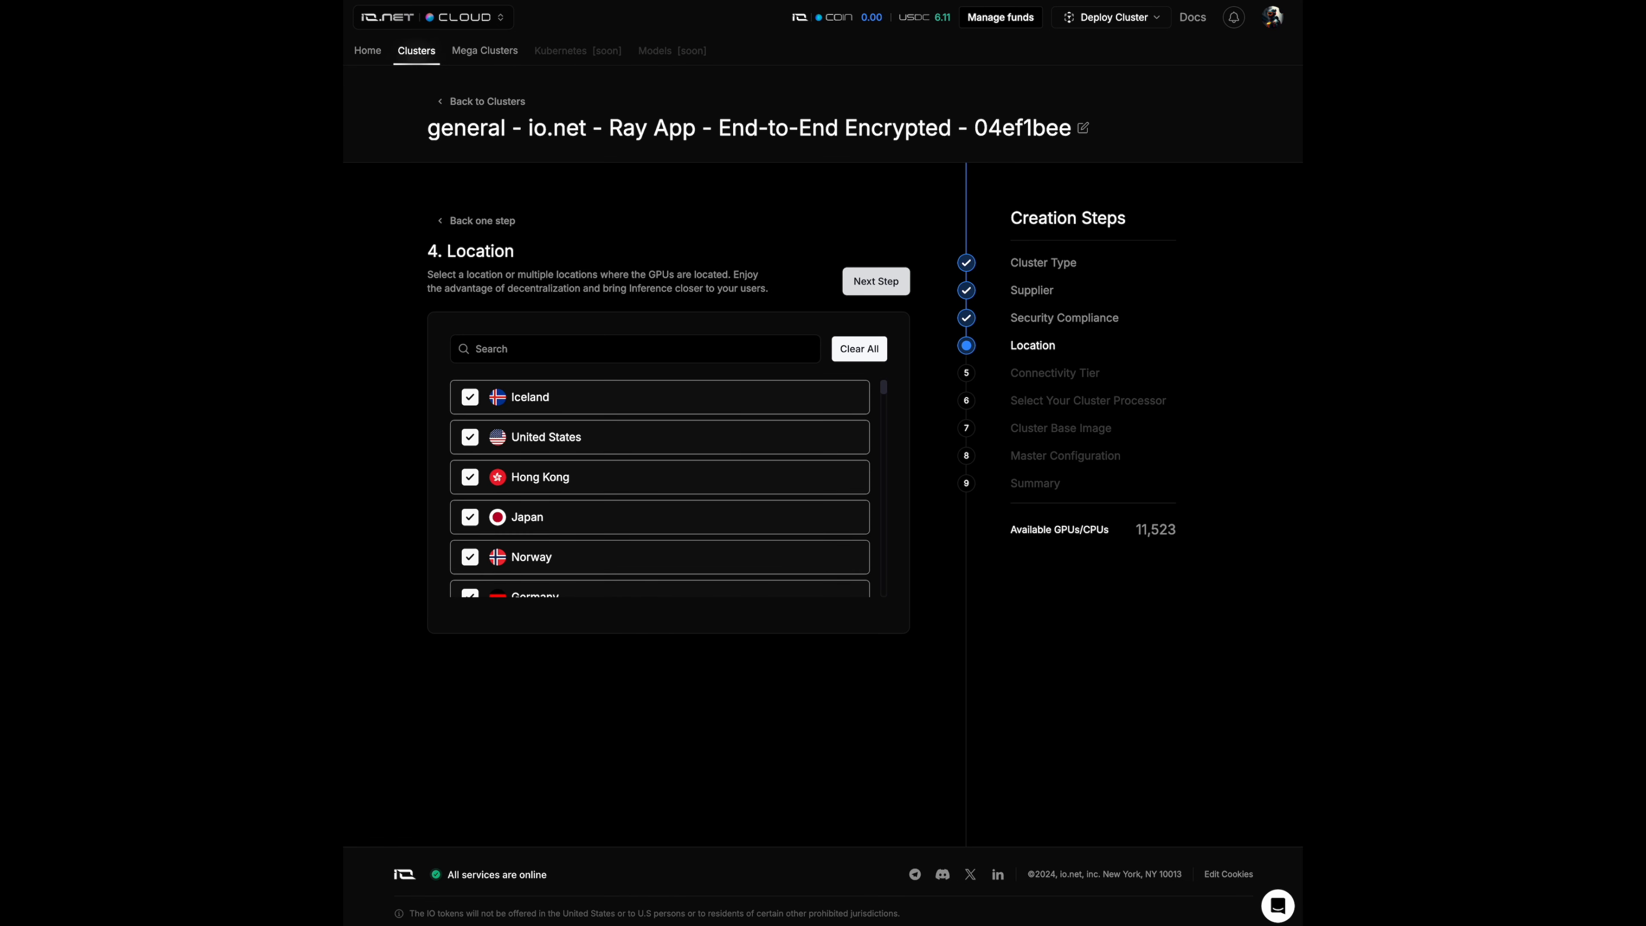
left_click(893, 283)
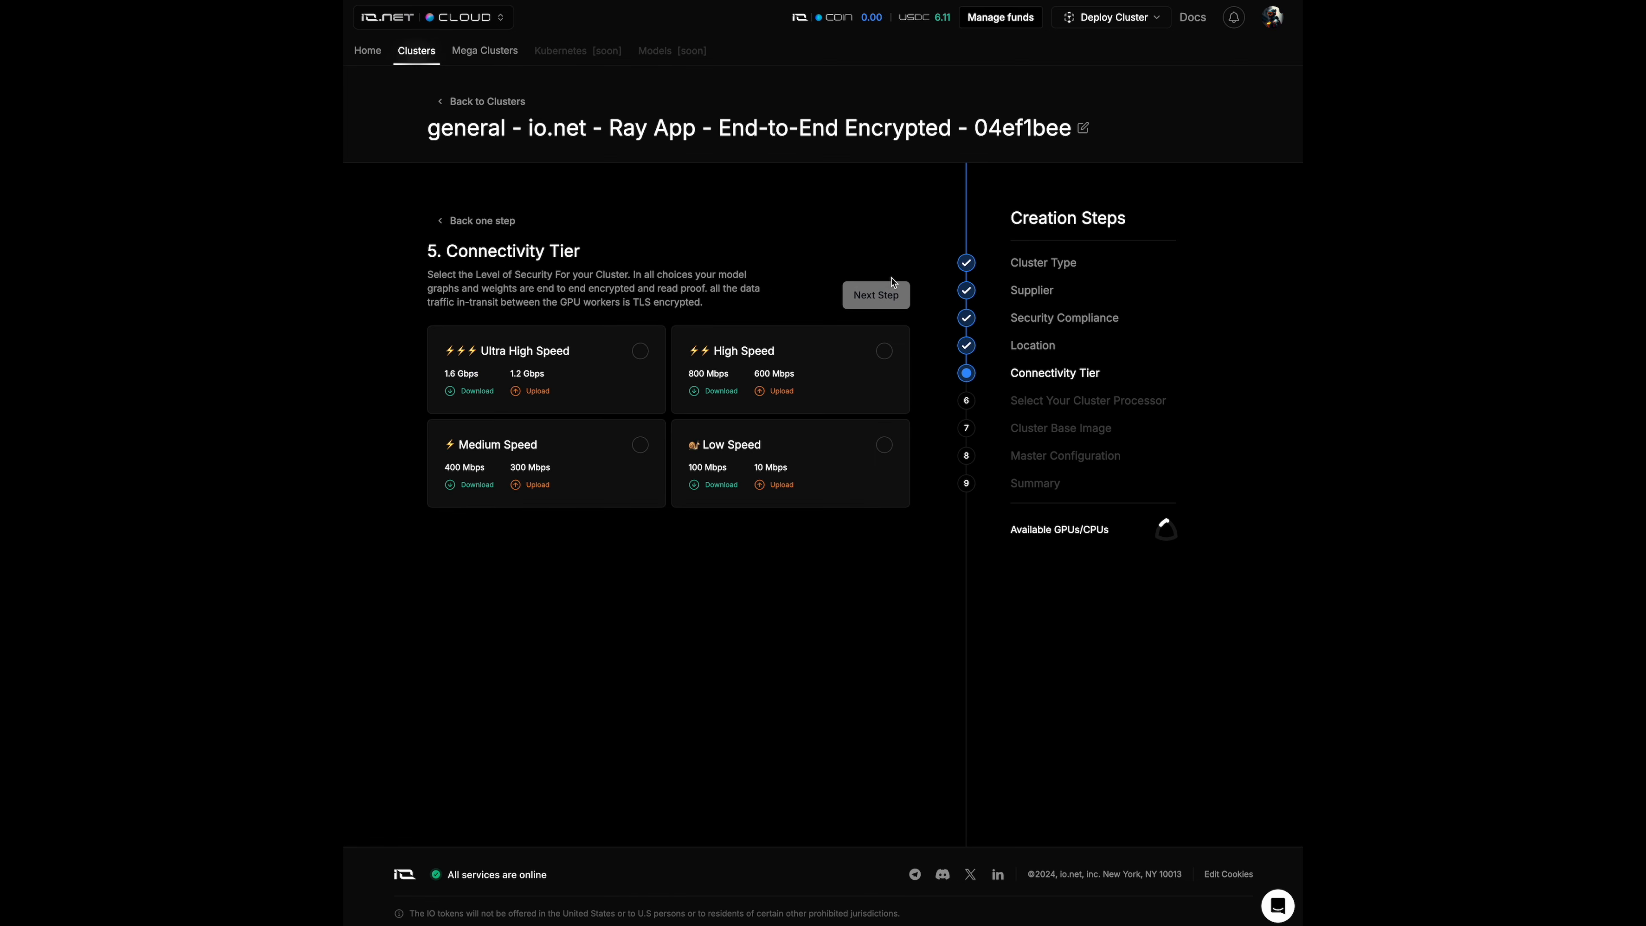
left_click(885, 446)
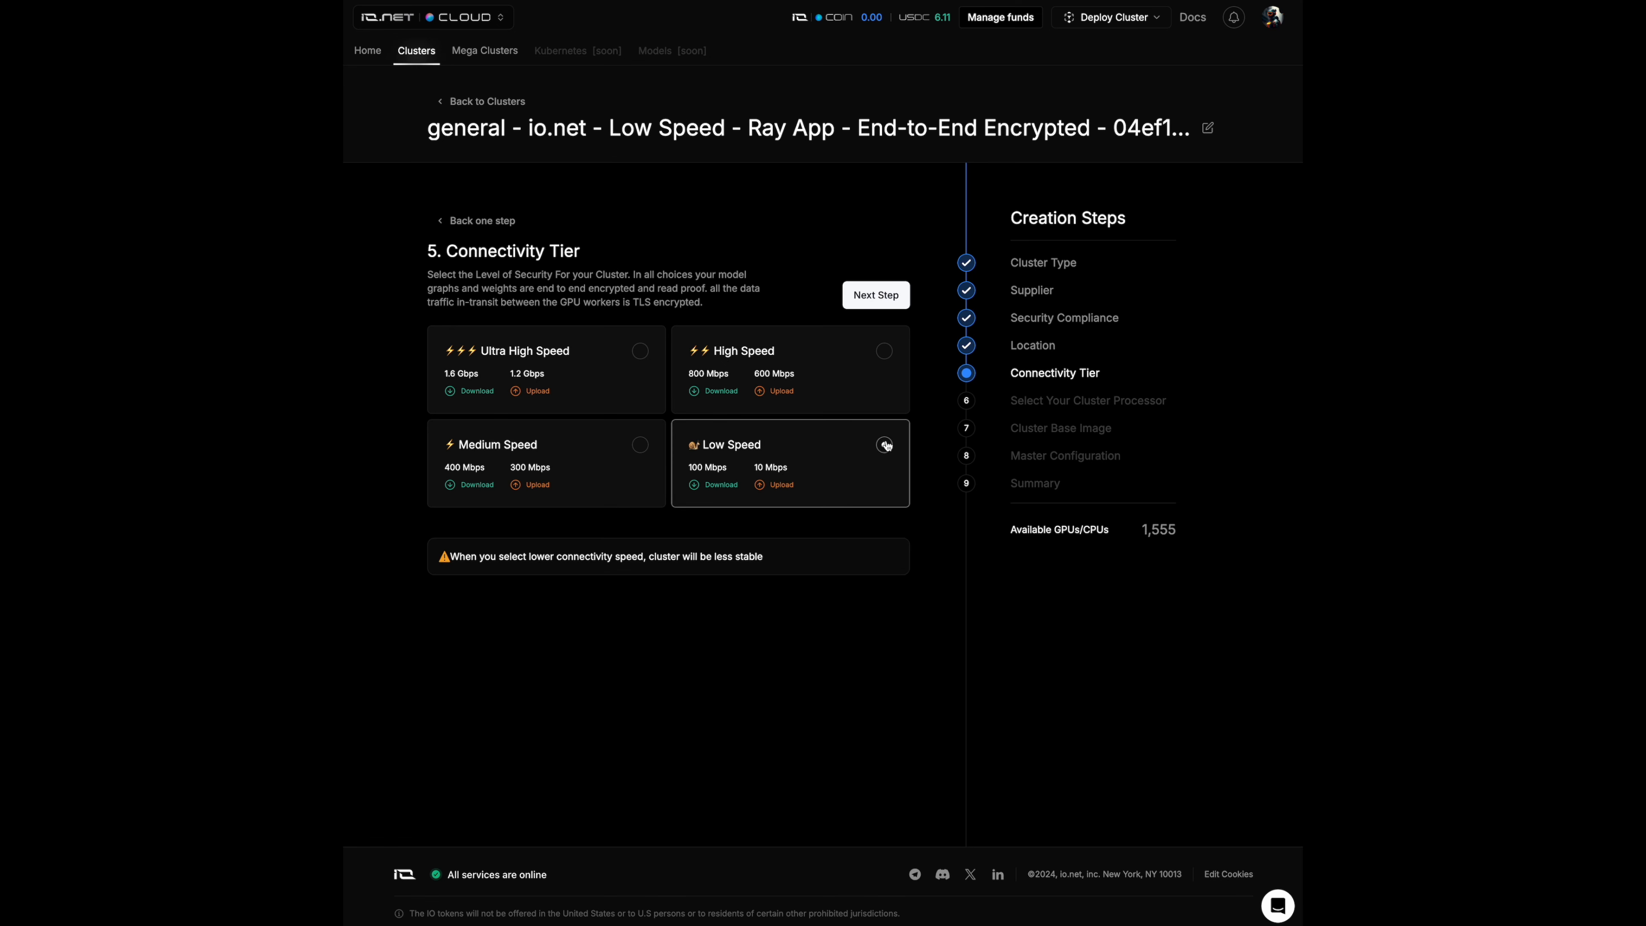
left_click(876, 296)
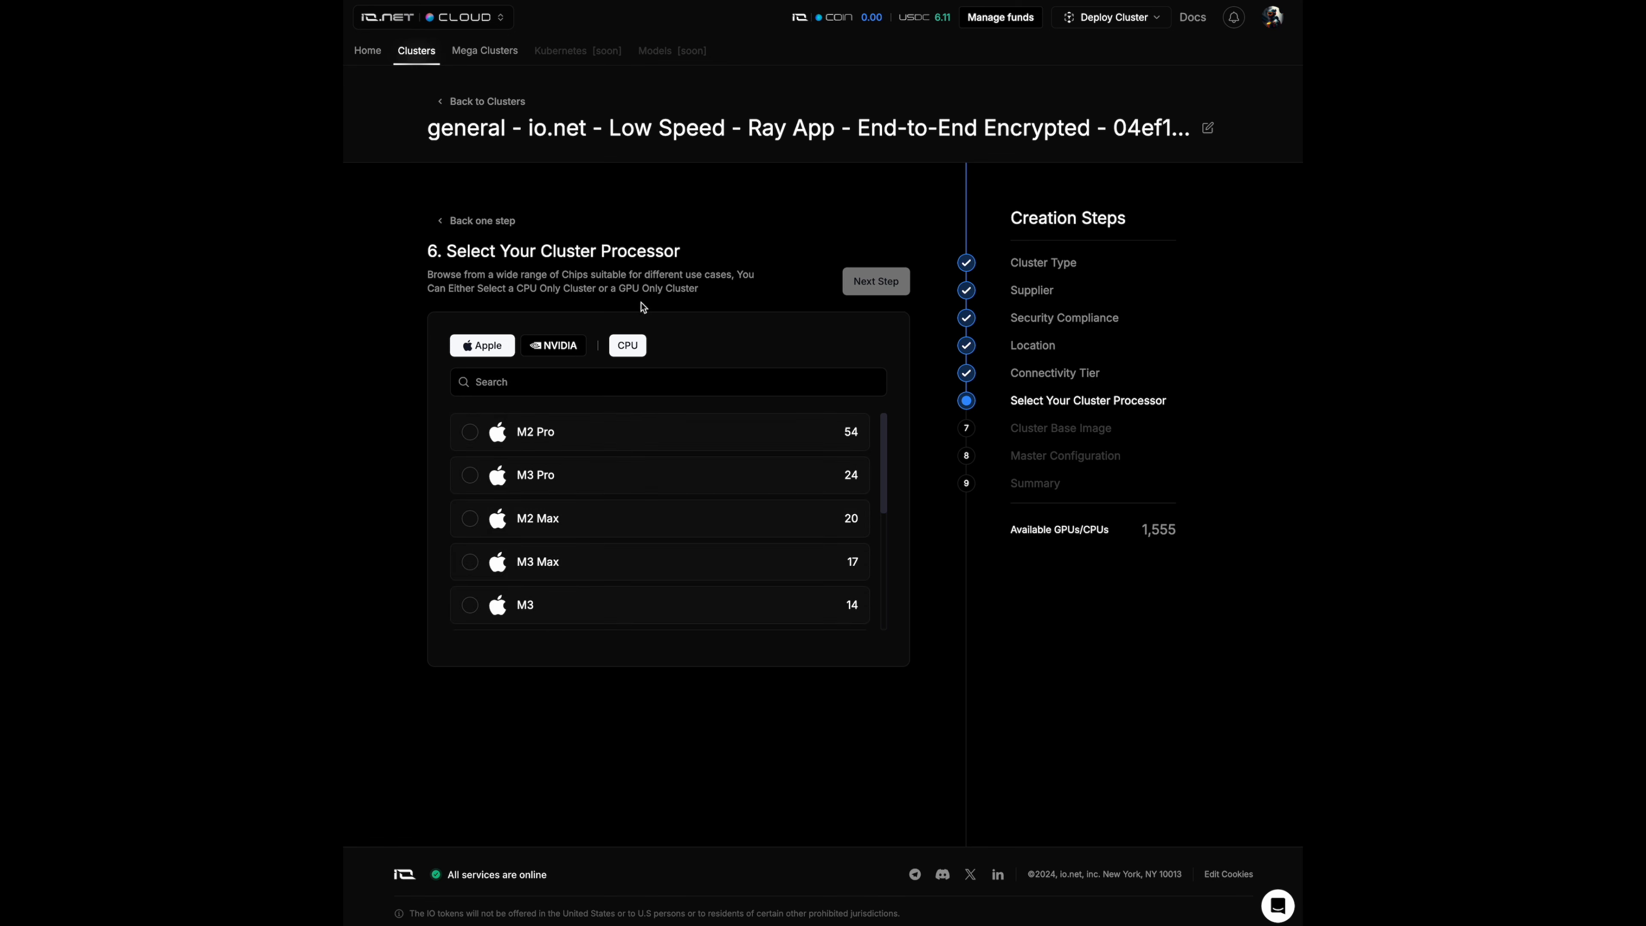
- Choose the NVIDIA GeForce RTX 3050 as the cluster processor and continue to the base image stage
left_click(562, 346)
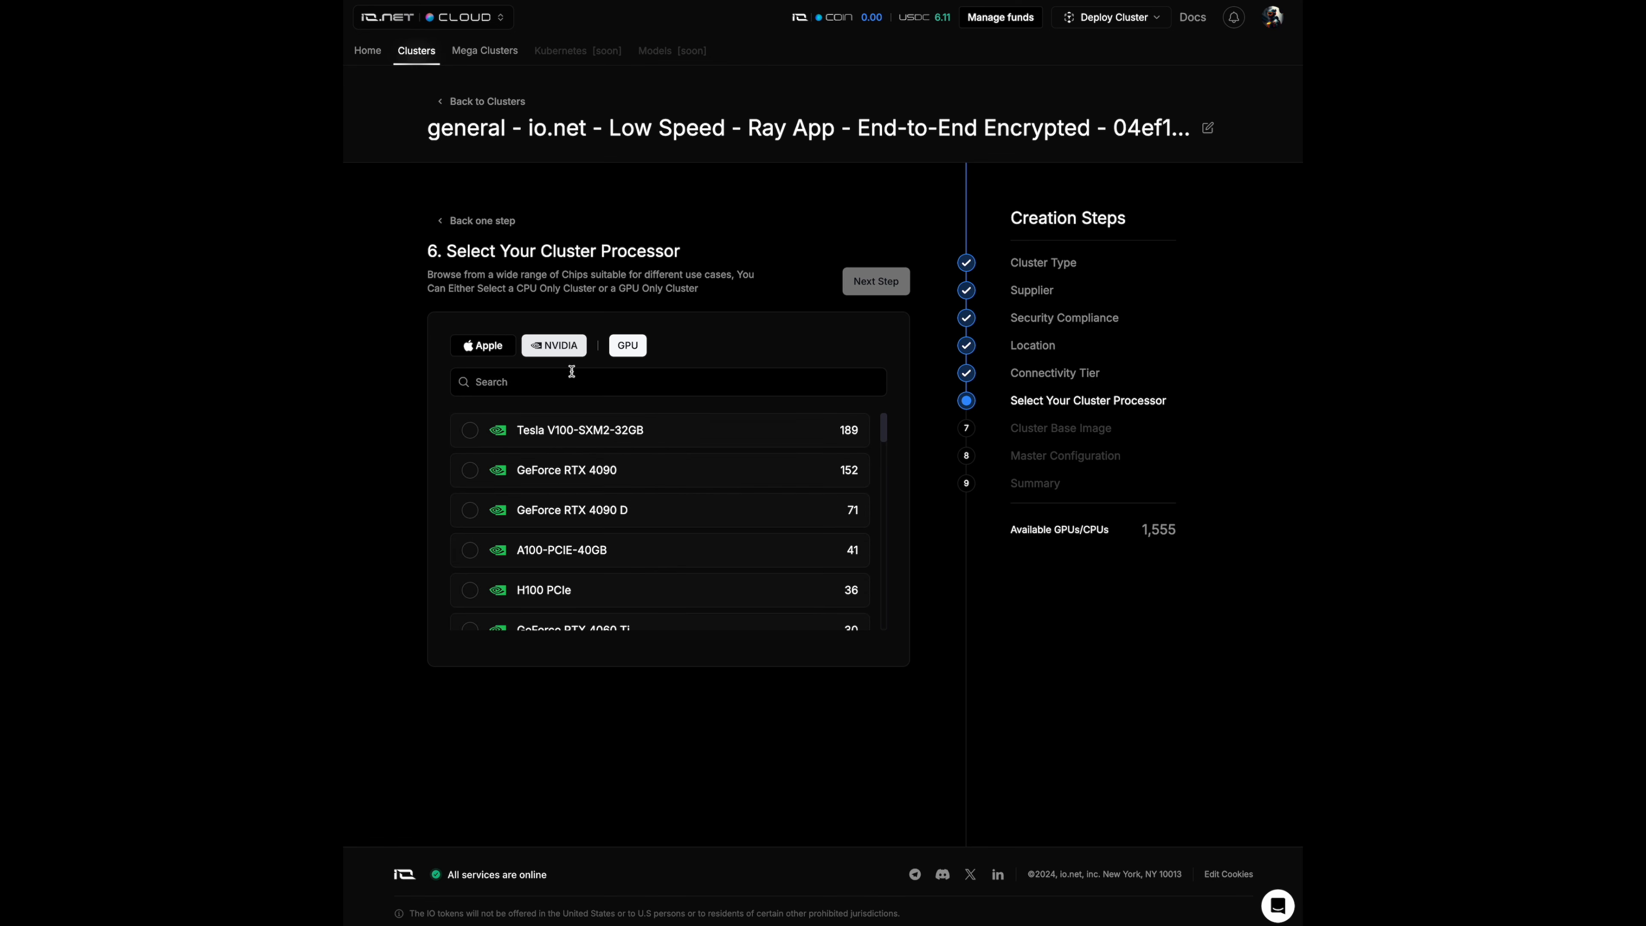
scroll(571, 479, "down", 4)
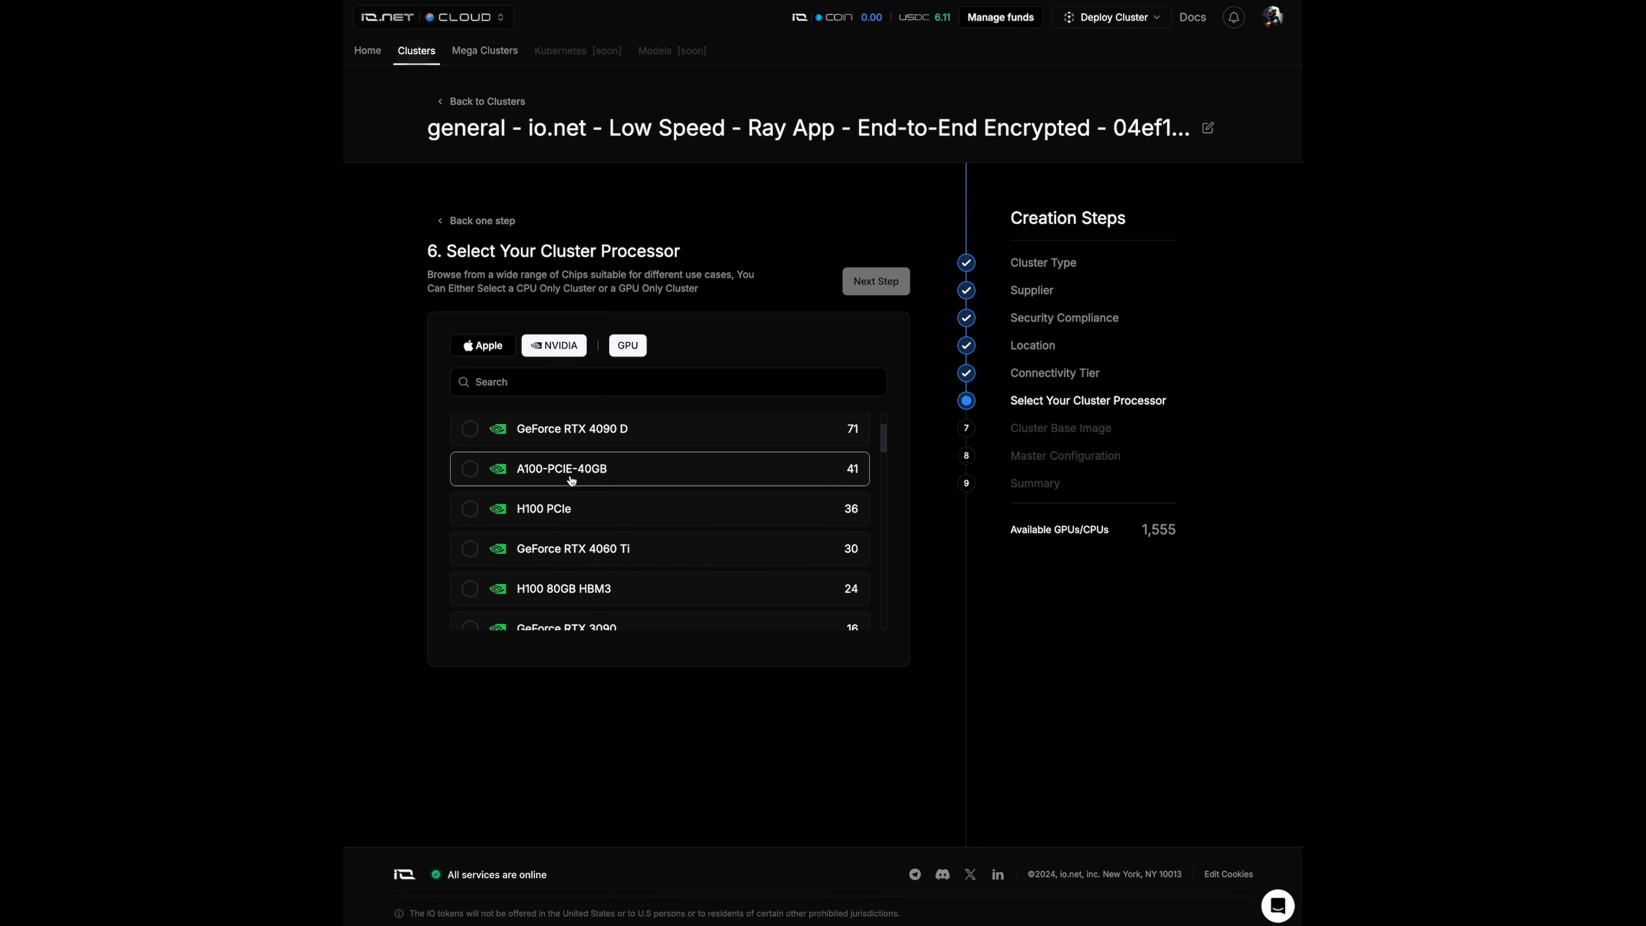
scroll(571, 479, "down", 4)
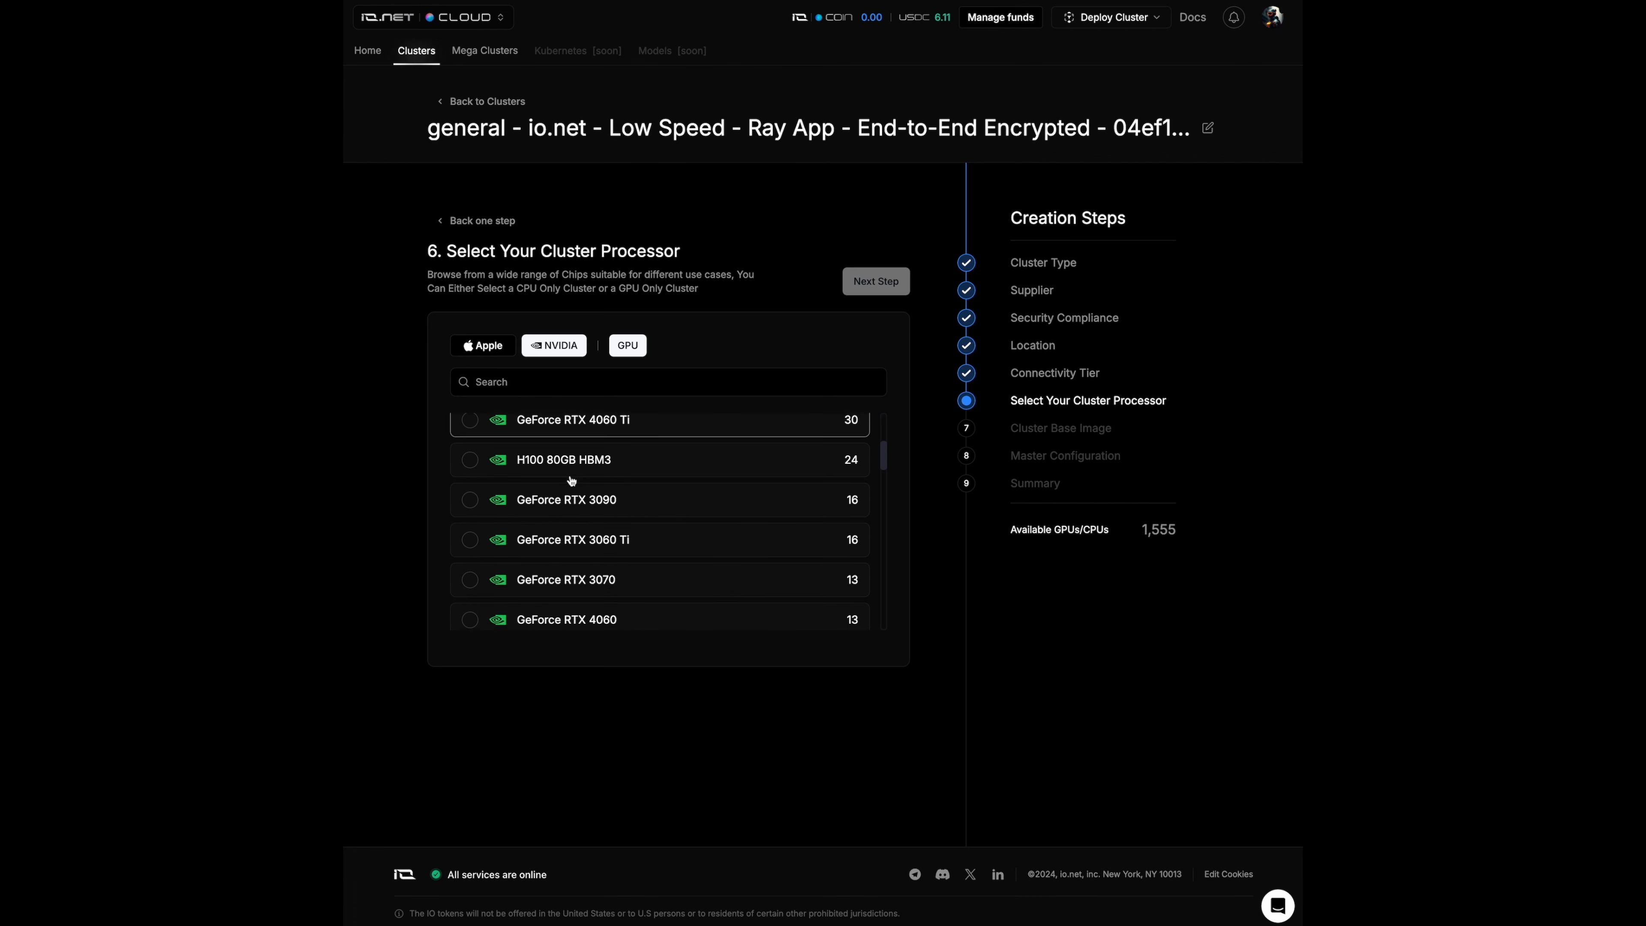
scroll(571, 480, "down", 4)
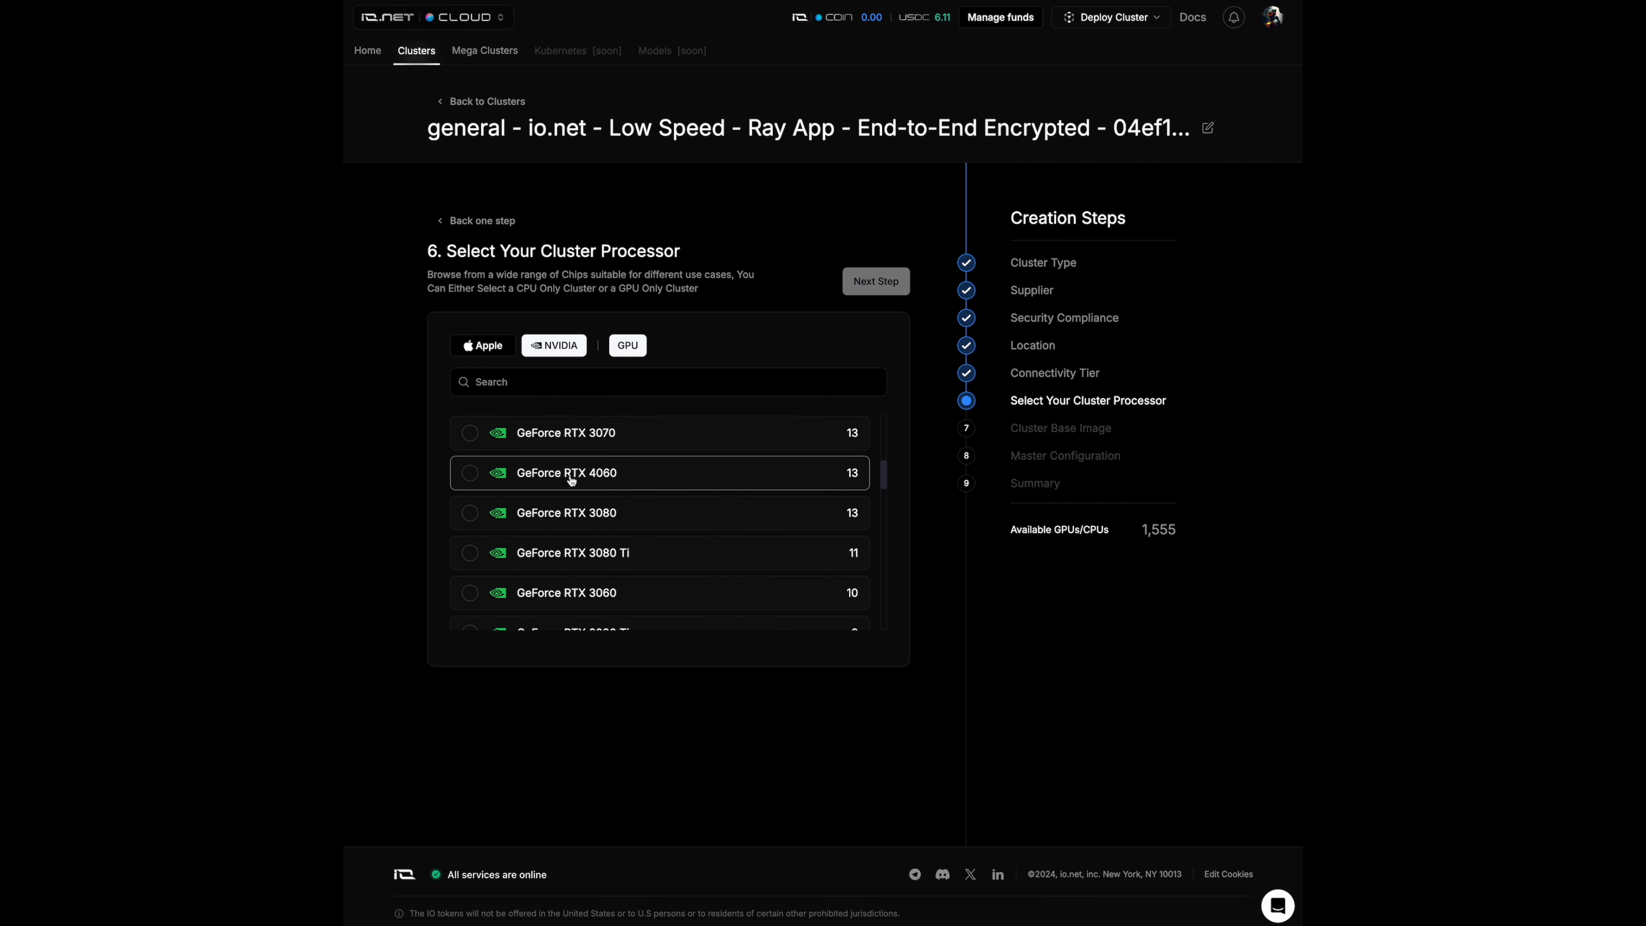
scroll(571, 479, "down", 4)
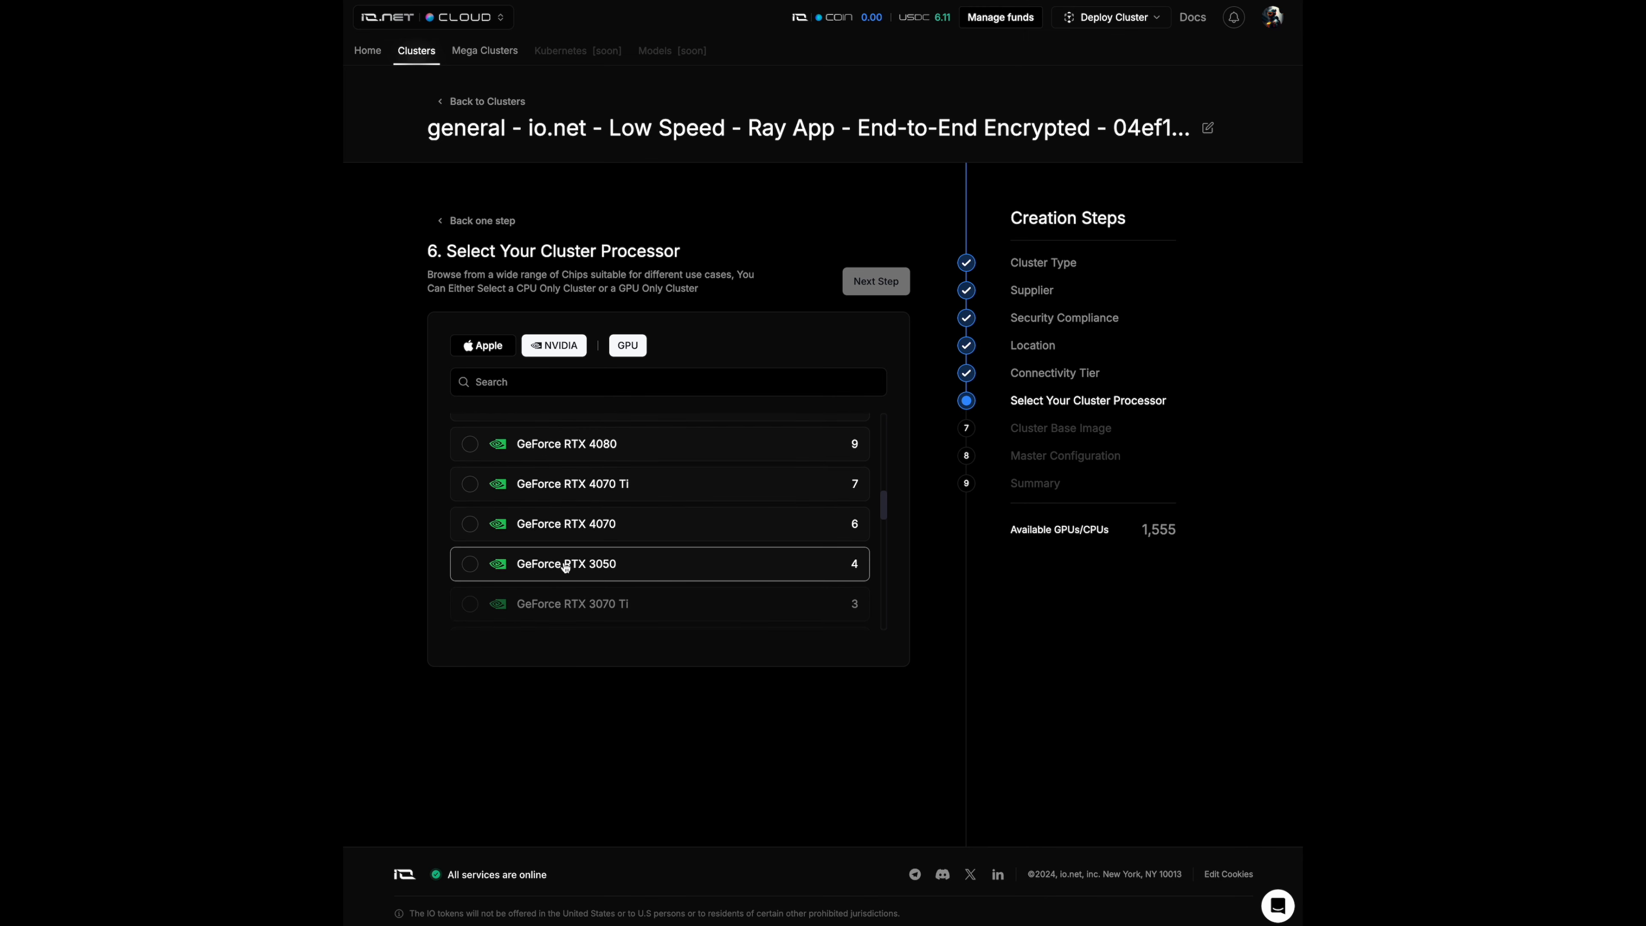
left_click(565, 568)
scroll(684, 551, "down", 2)
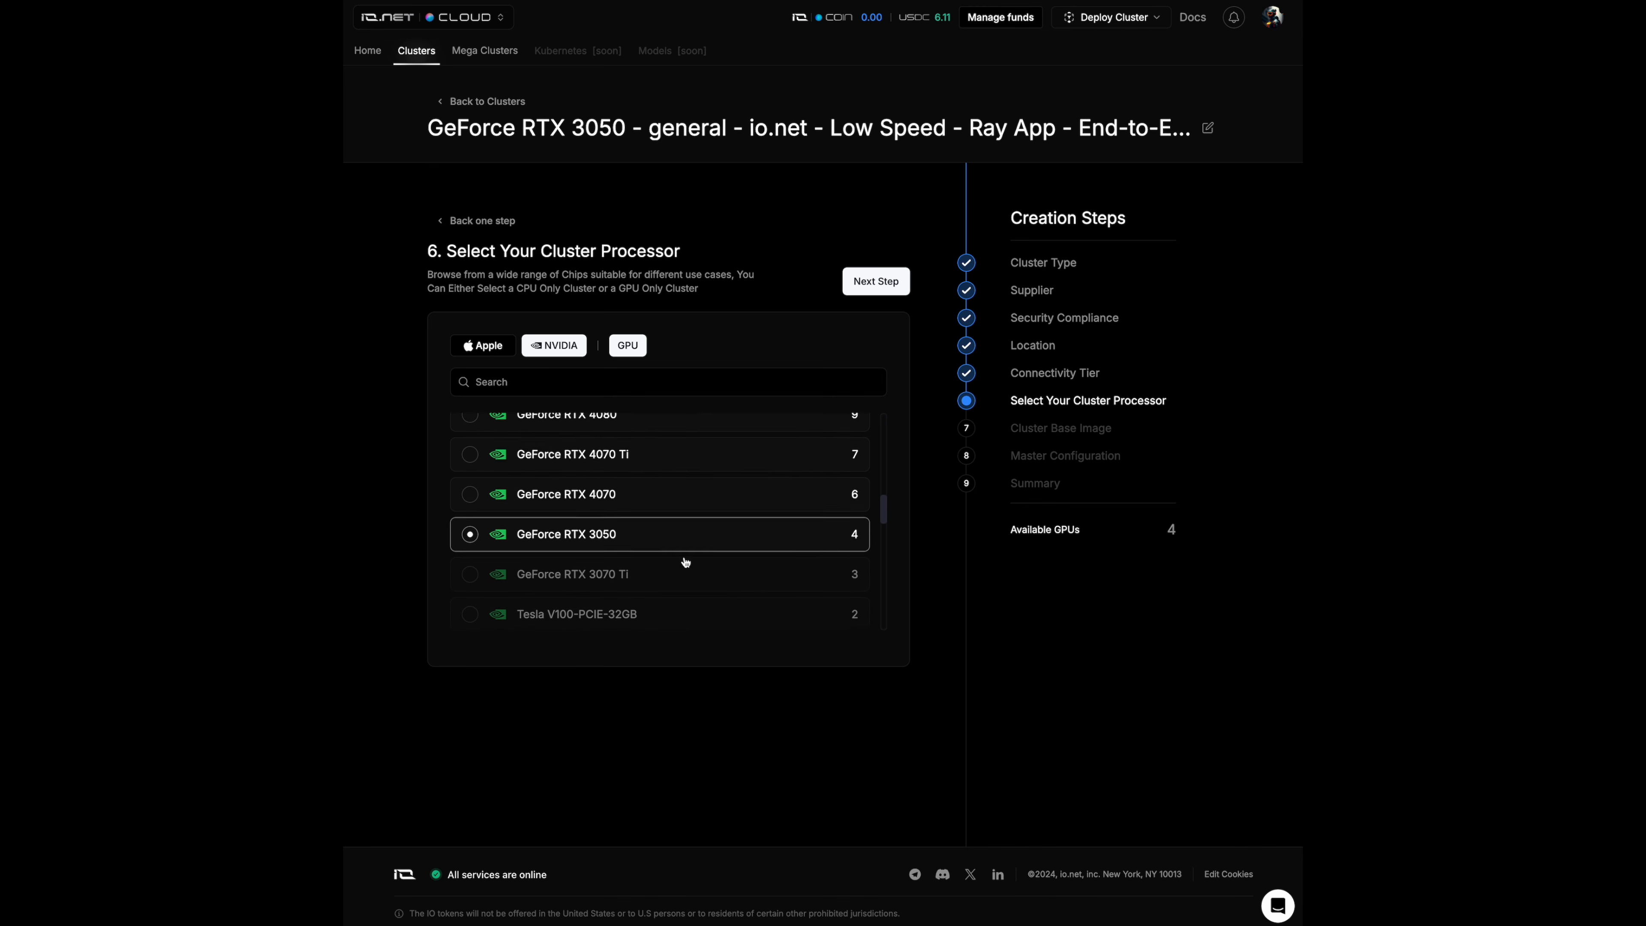
scroll(686, 561, "up", 1)
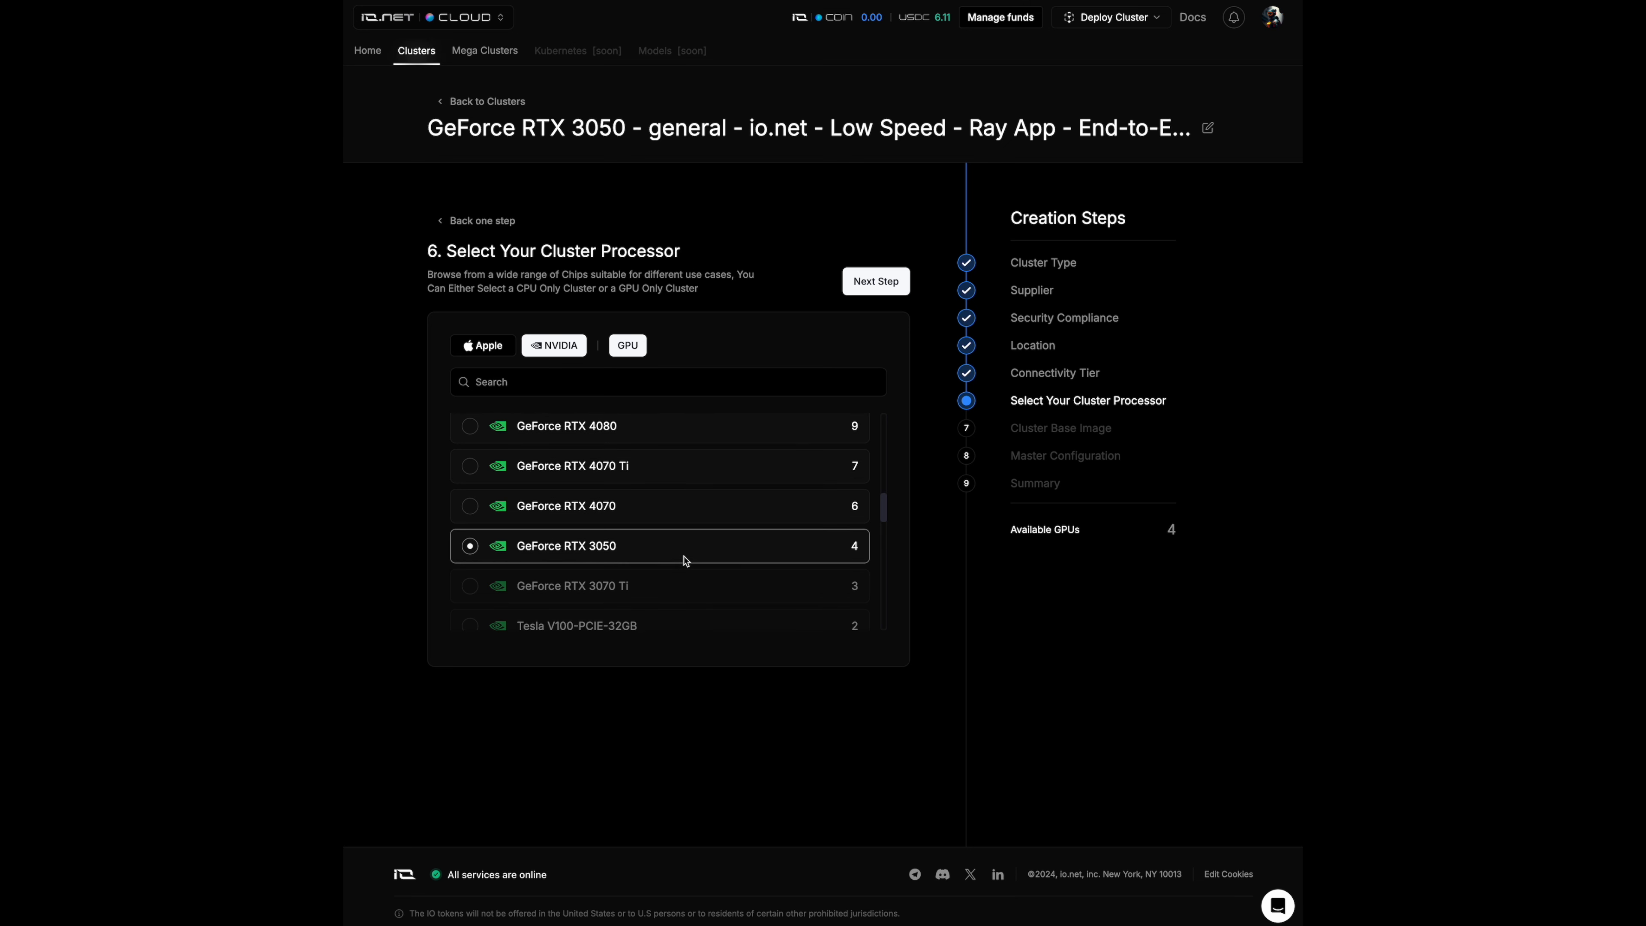
left_click(863, 286)
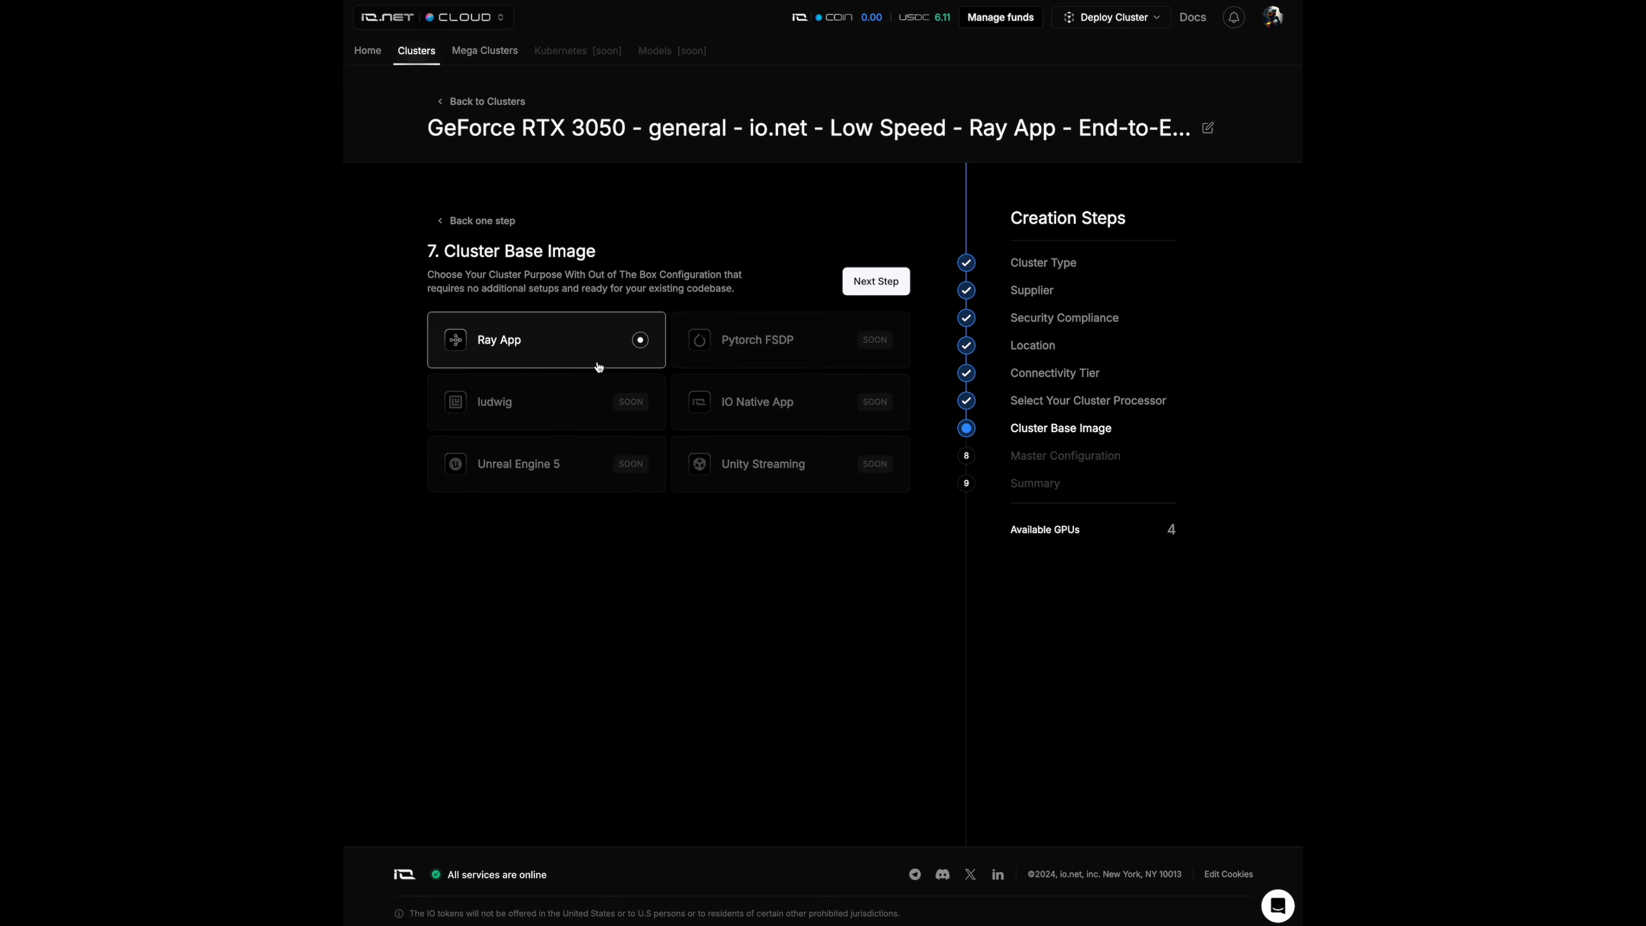
- Accept the Ray App base image and the IO Master Starter configuration, continuing to the summary
left_click(876, 282)
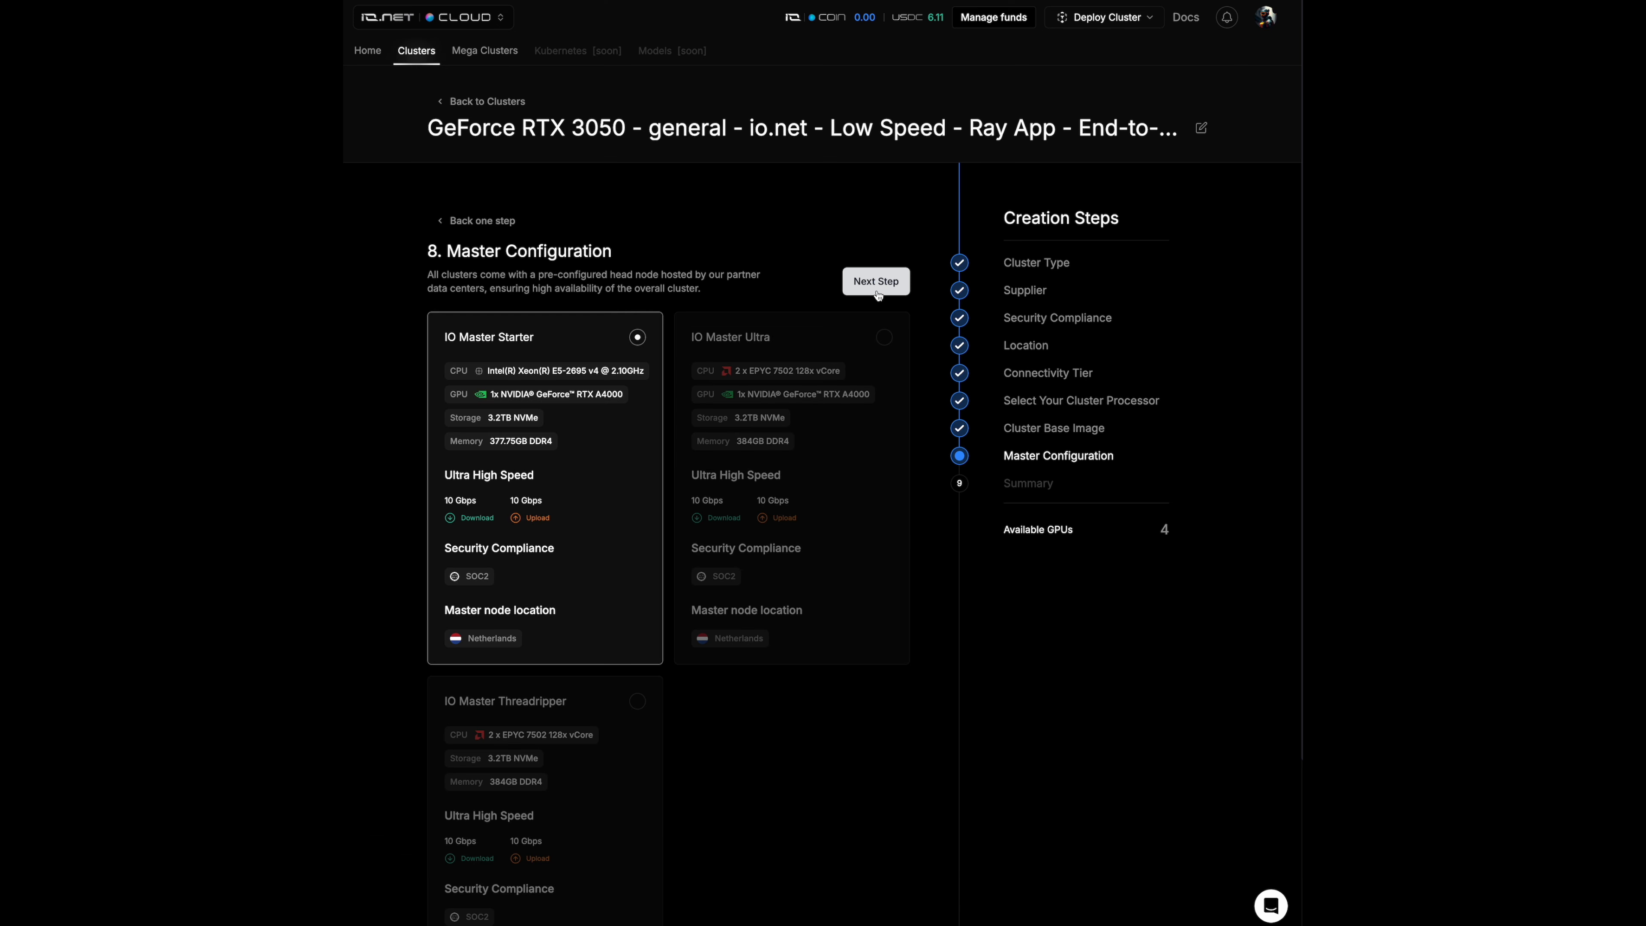
left_click_drag(537, 476, 443, 480)
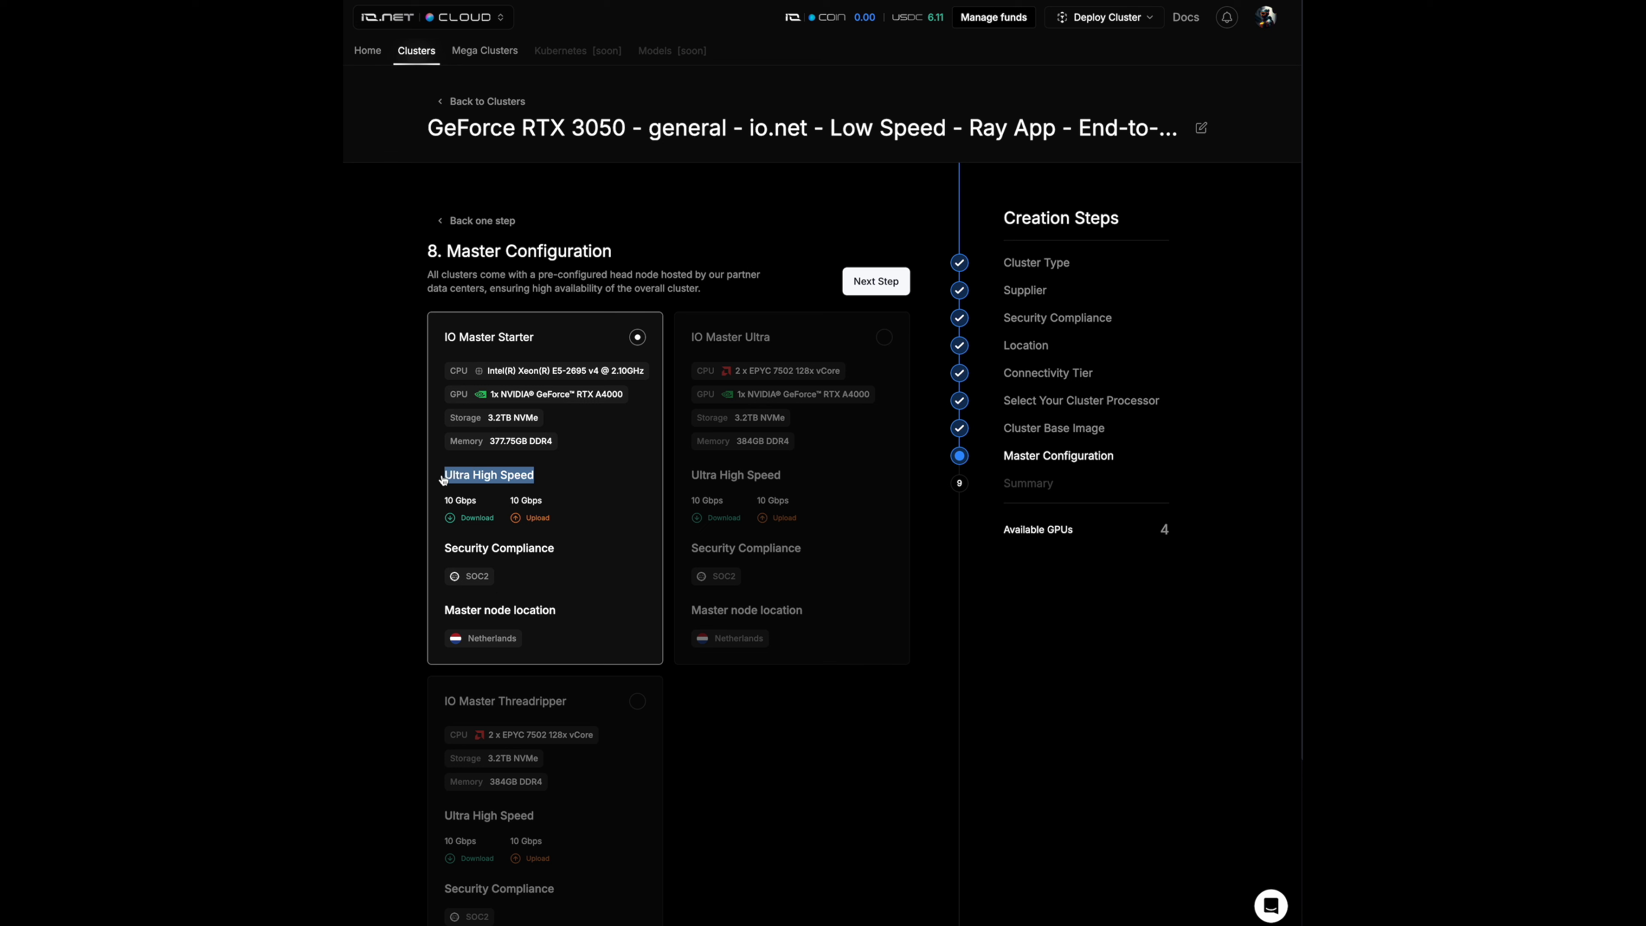
left_click(630, 403)
left_click_drag(631, 402, 576, 401)
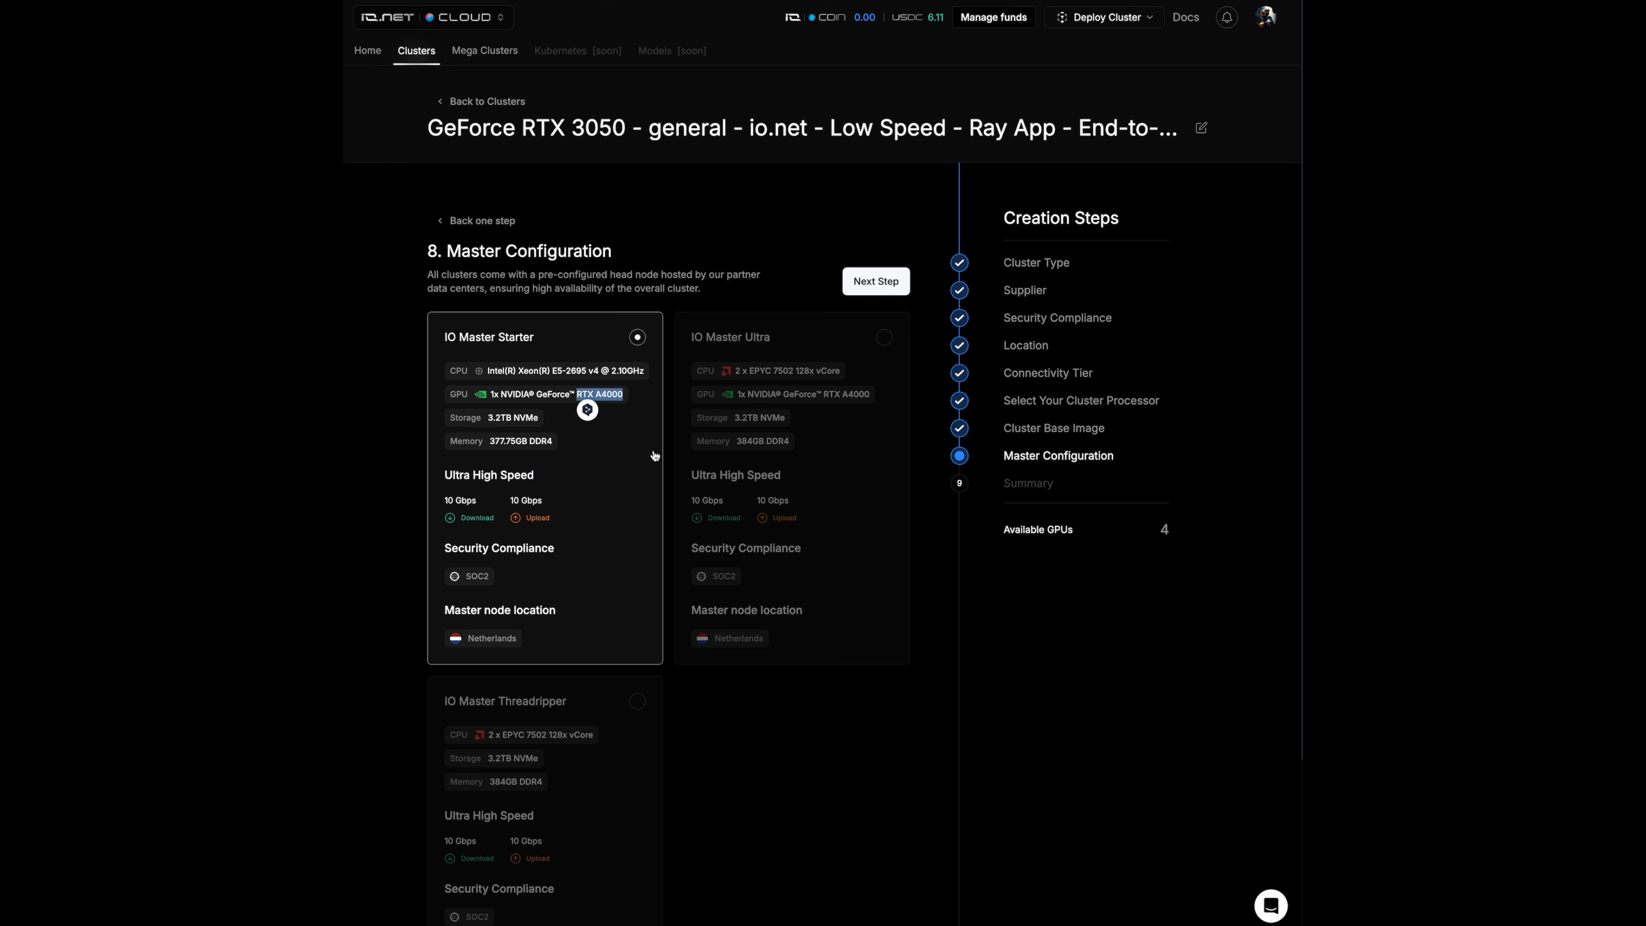
left_click(732, 288)
left_click(879, 285)
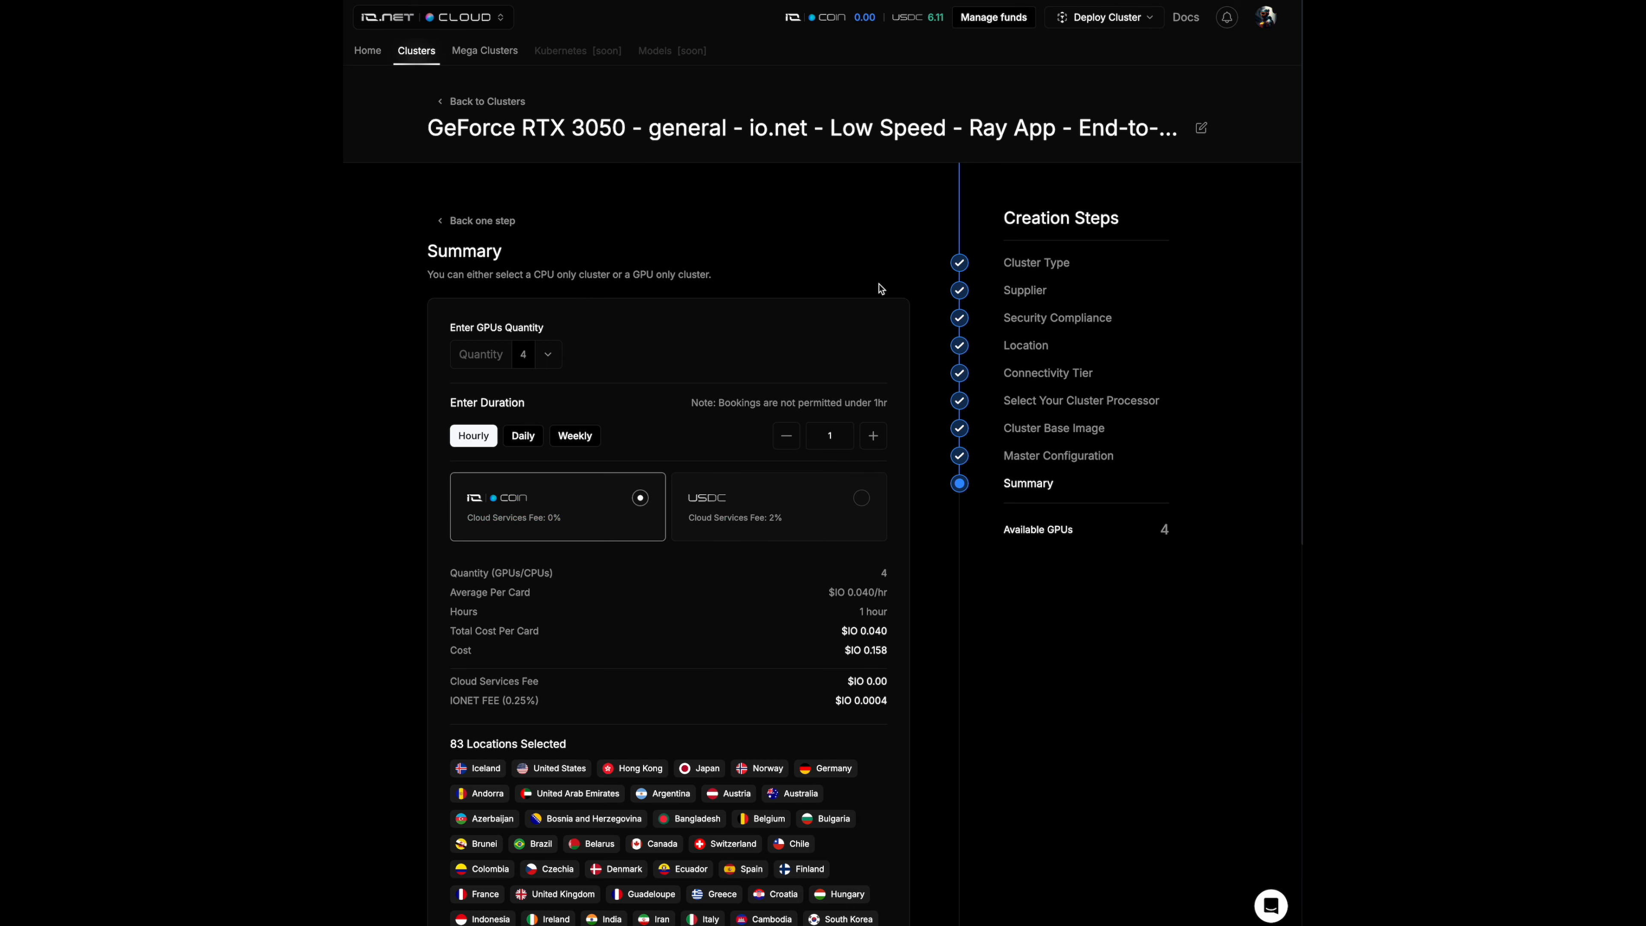
- Set the GPU quantity to 4 and choose USDC as the payment currency
left_click(551, 355)
left_click(539, 387)
left_click(843, 504)
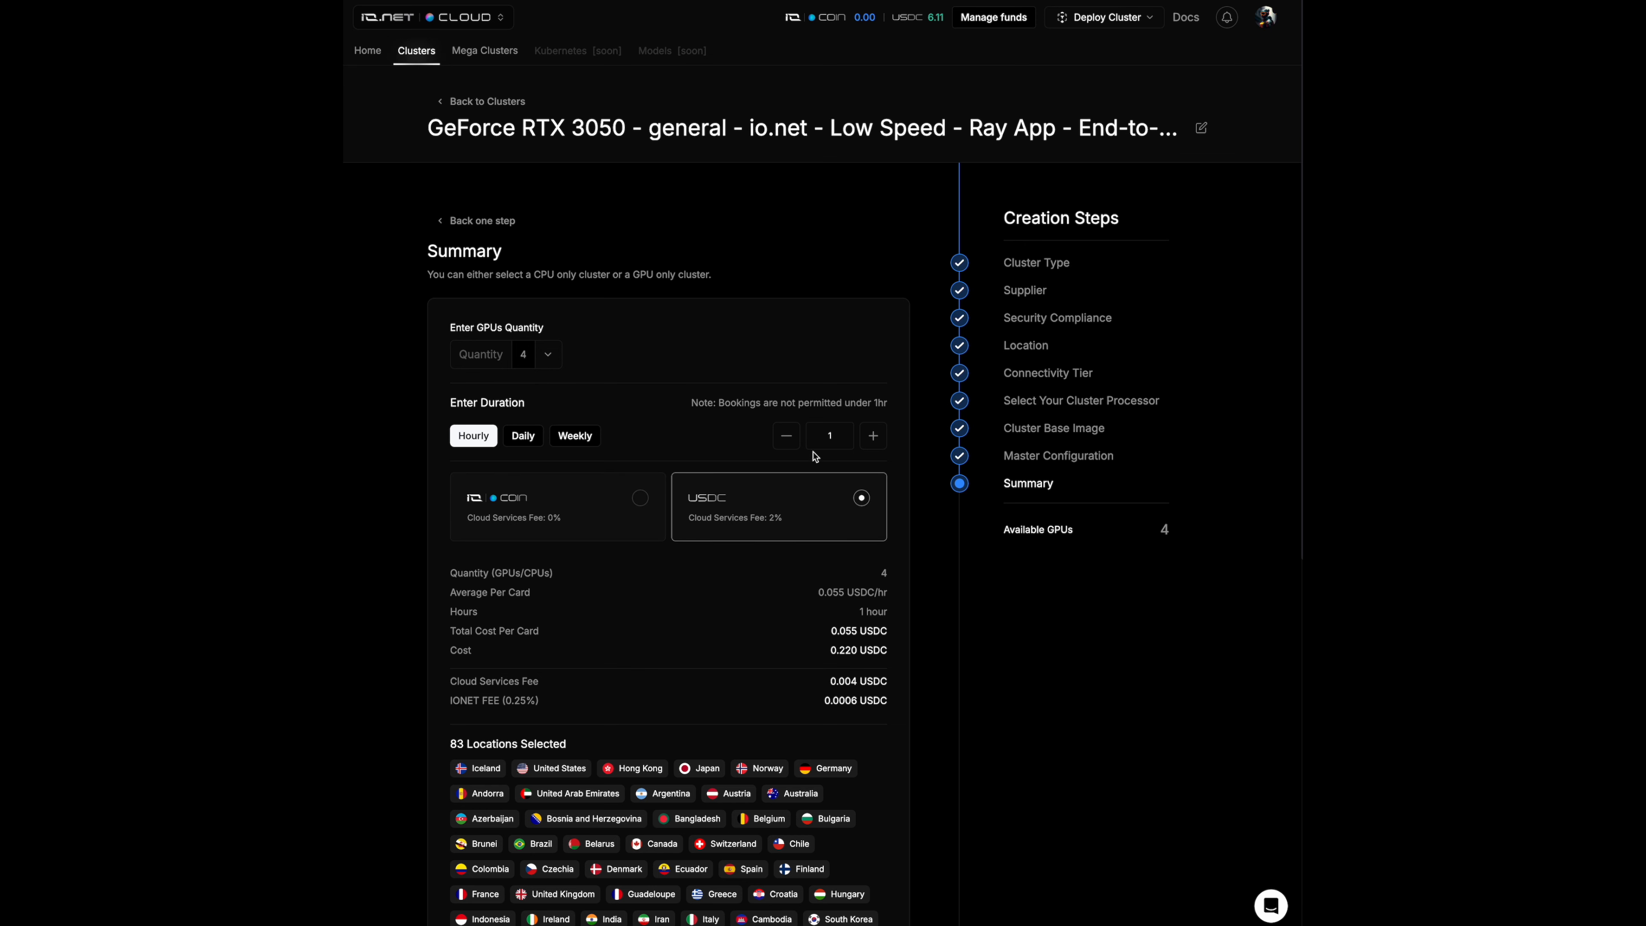
- Review the cluster summary and total cost, and deploy the cluster
scroll(820, 454, "down", 3)
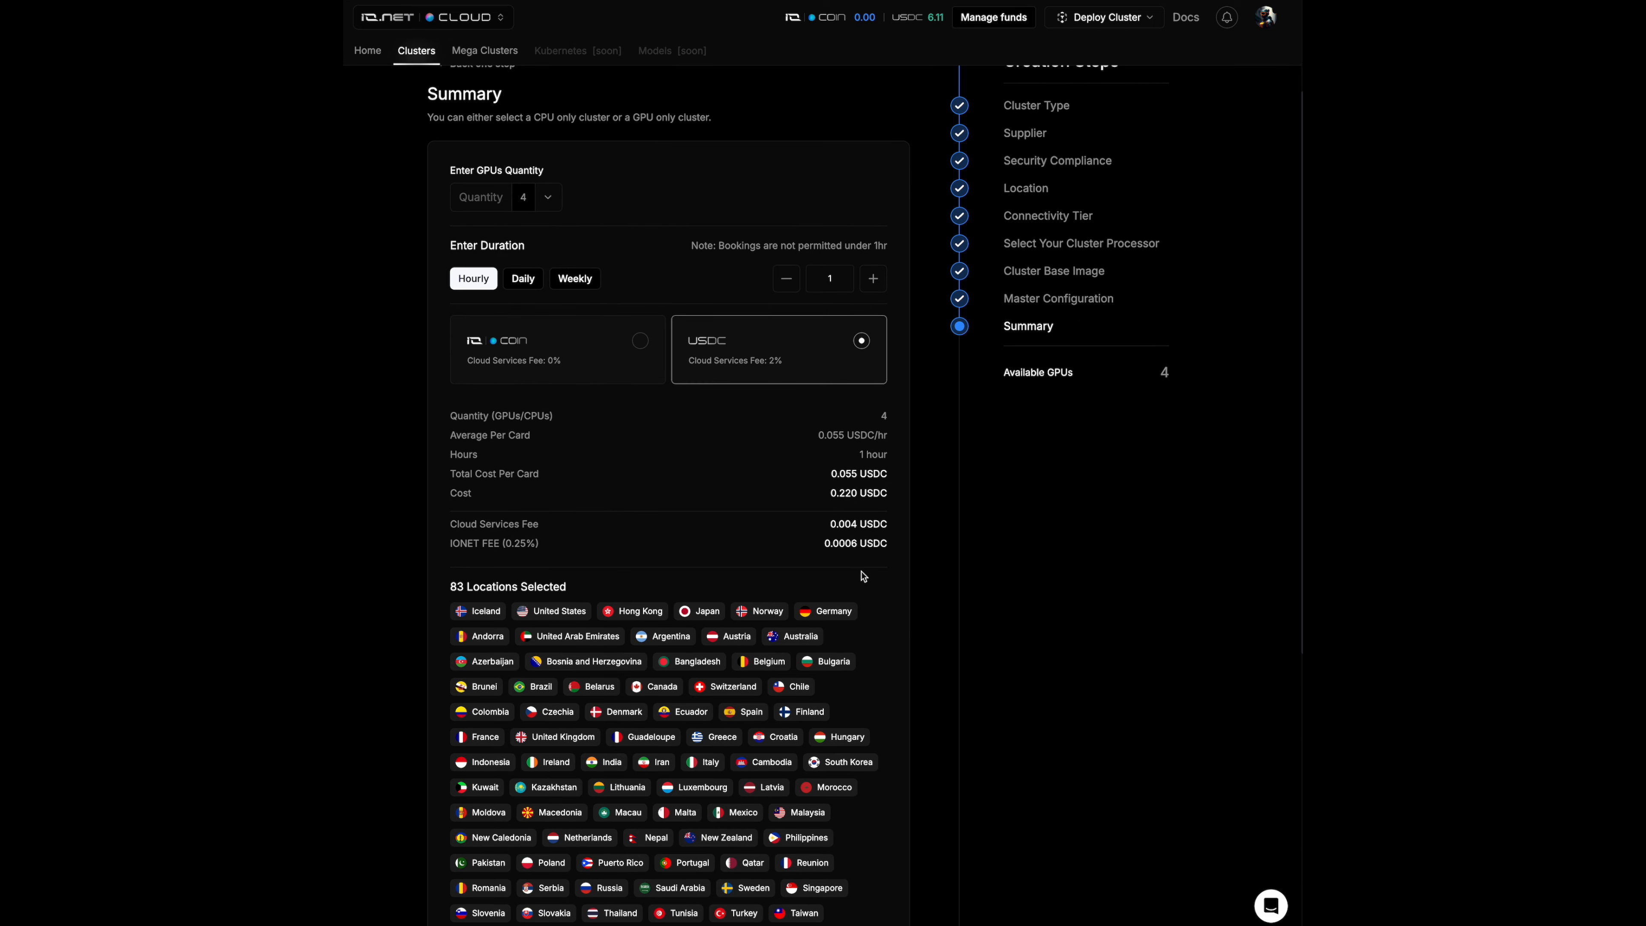
scroll(863, 576, "down", 6)
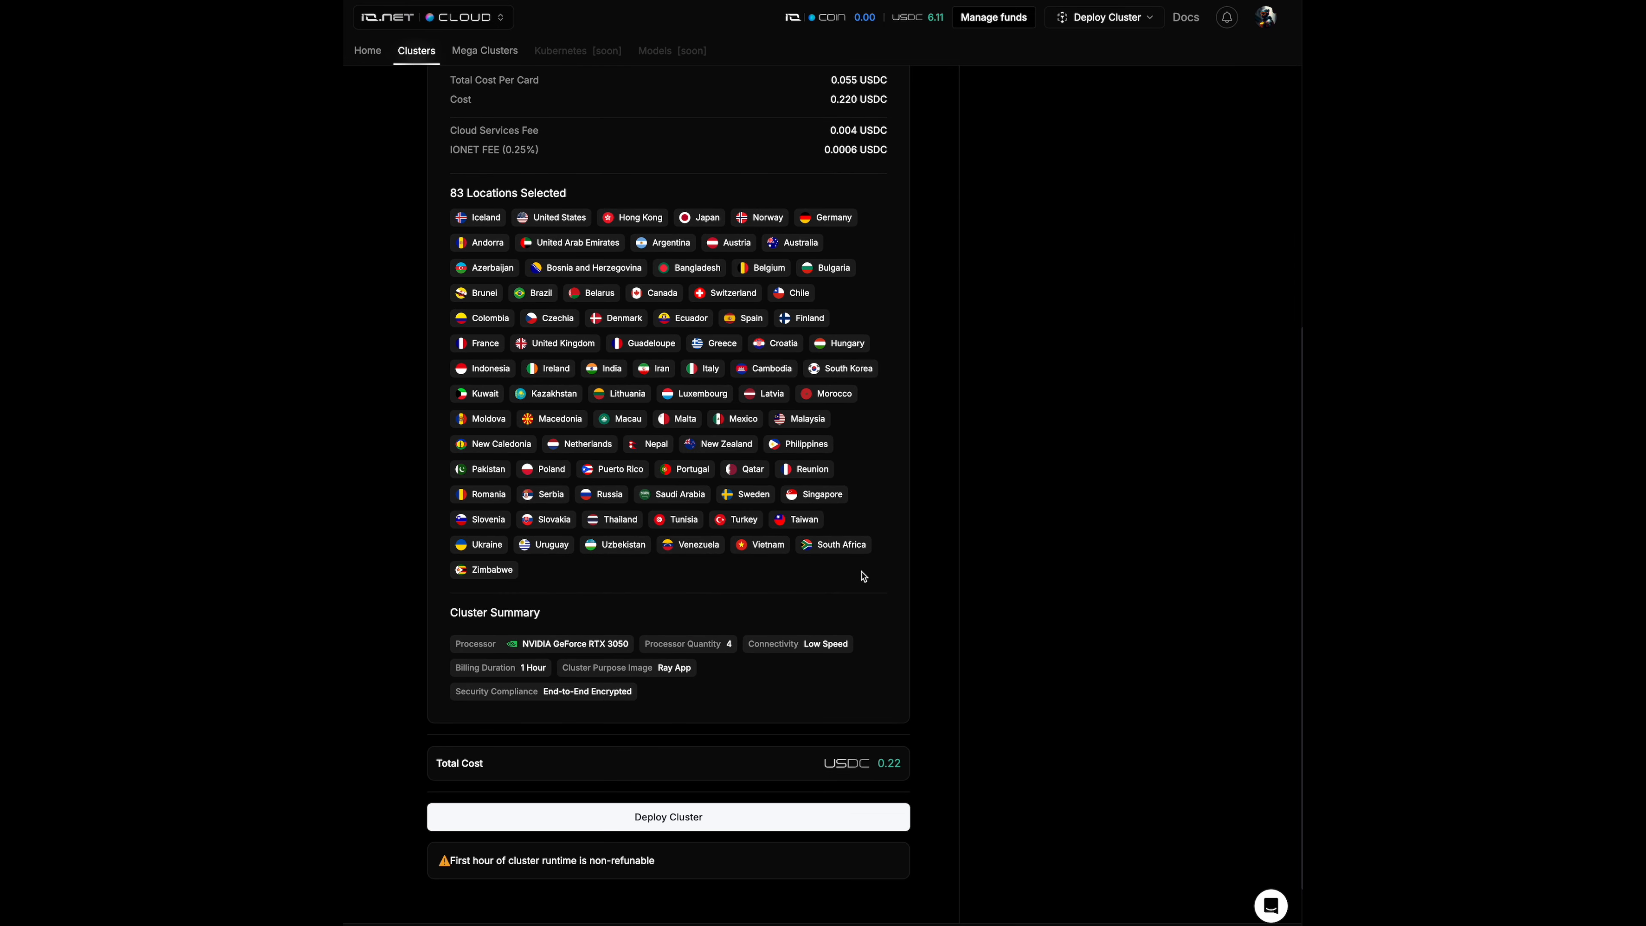
left_click_drag(876, 764, 908, 774)
left_click(942, 715)
left_click(856, 810)
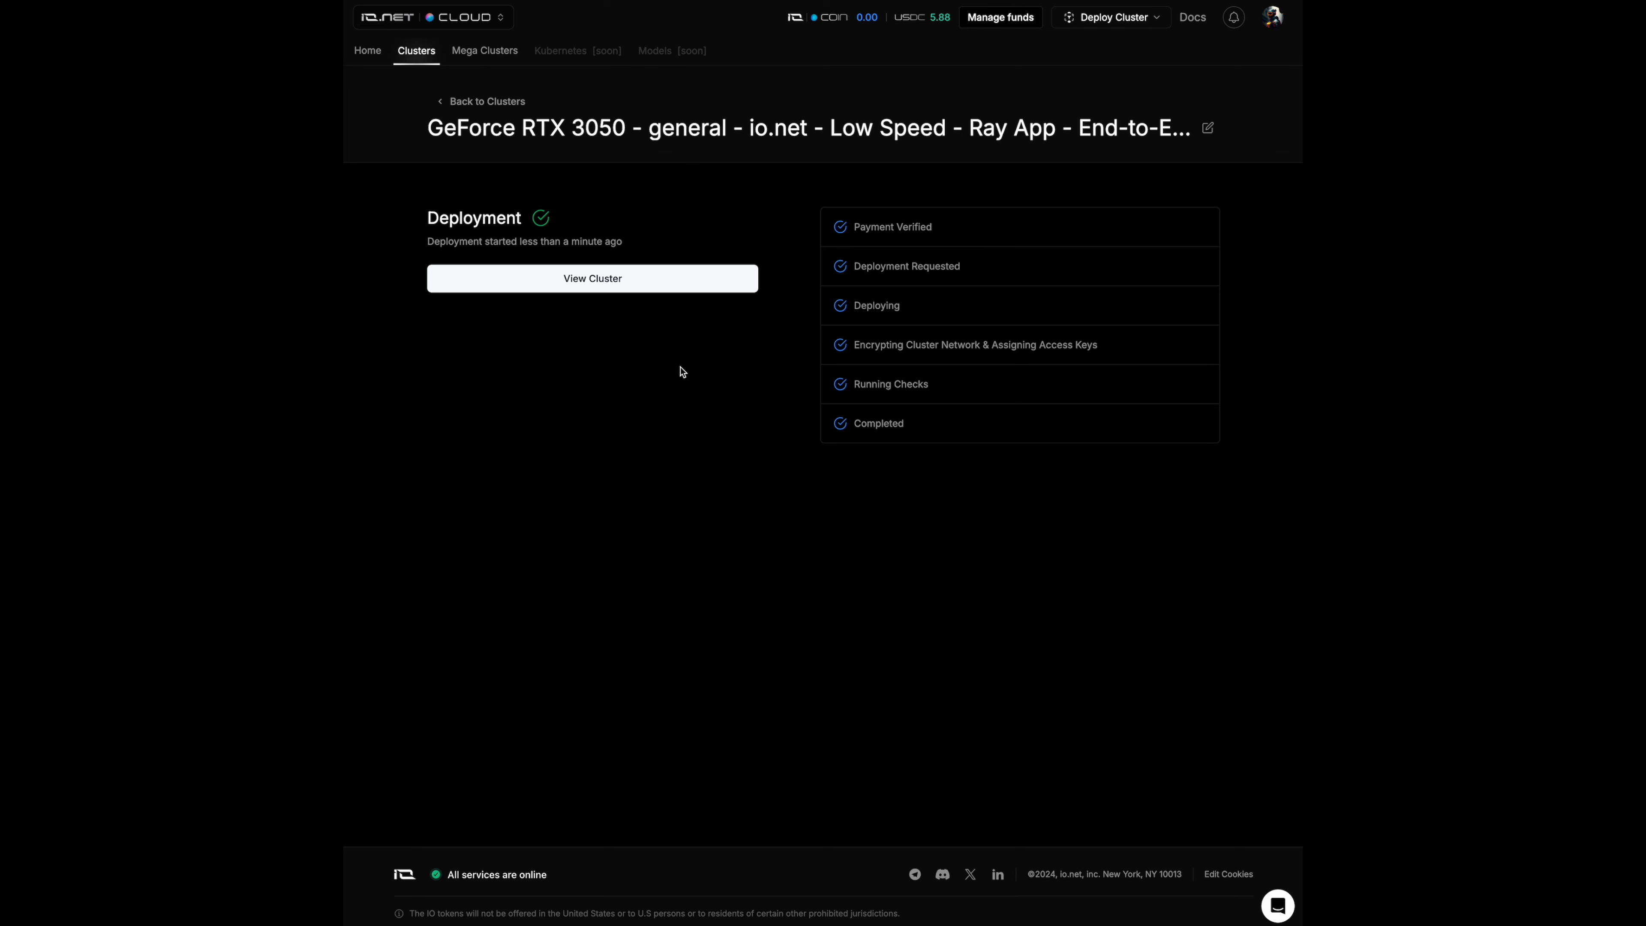
- View the deployed cluster, copy its IDE password and log in to its Jupyter Notebook with that password
left_click(668, 280)
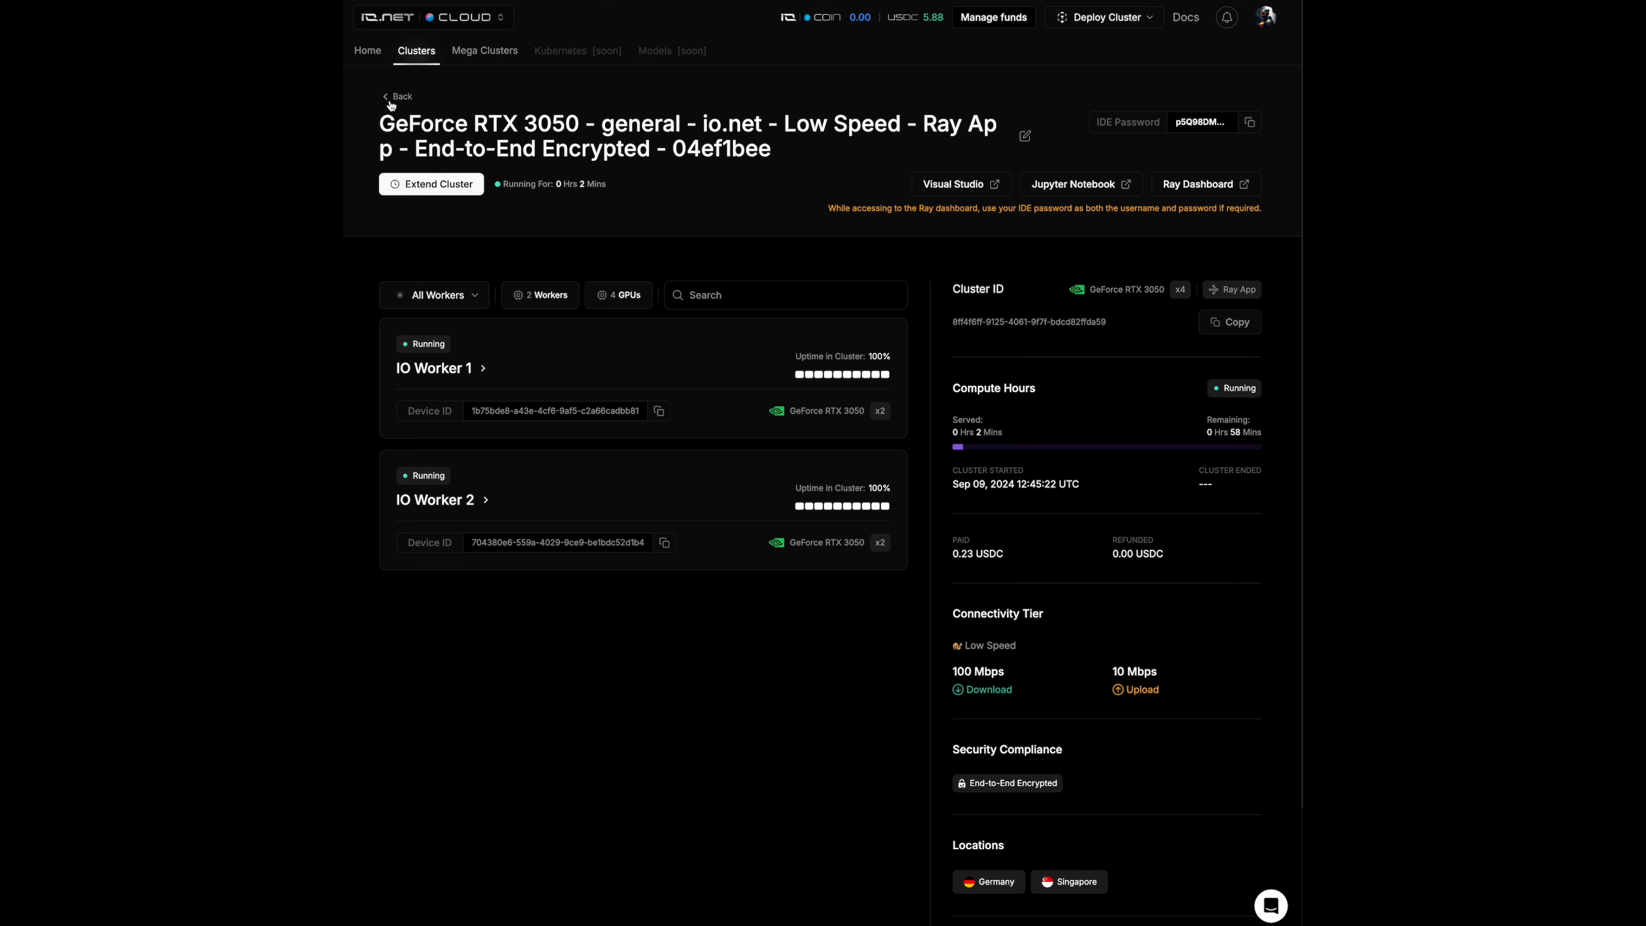
left_click(1249, 122)
left_click(1127, 186)
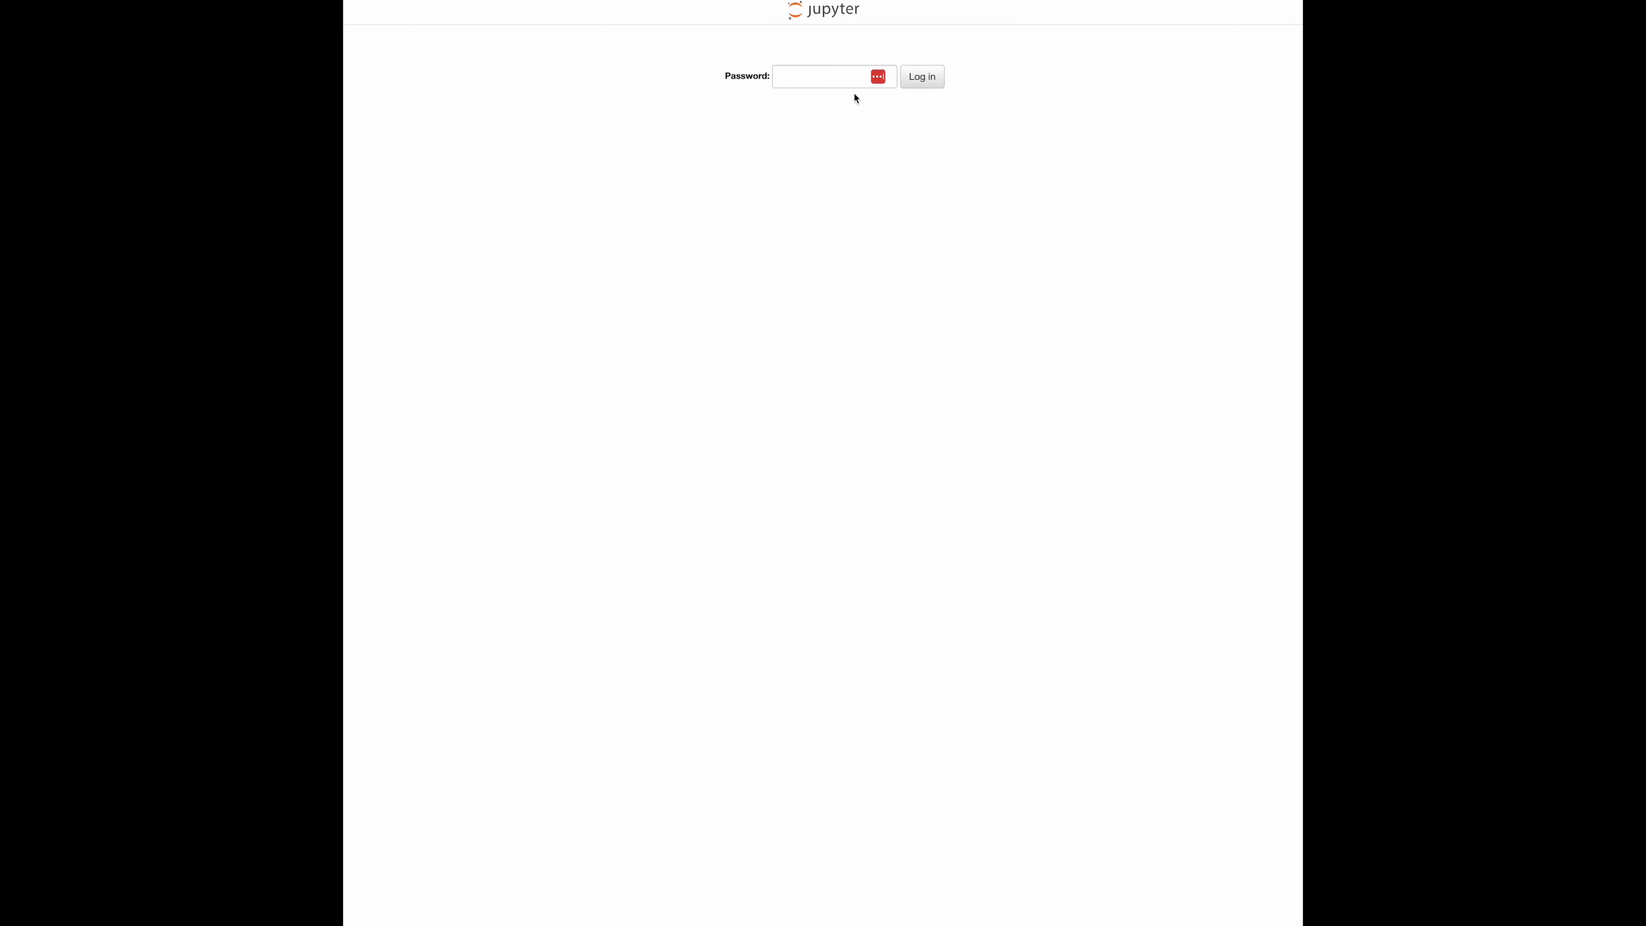
left_click(820, 82)
key("ctrl+v")
left_click(931, 79)
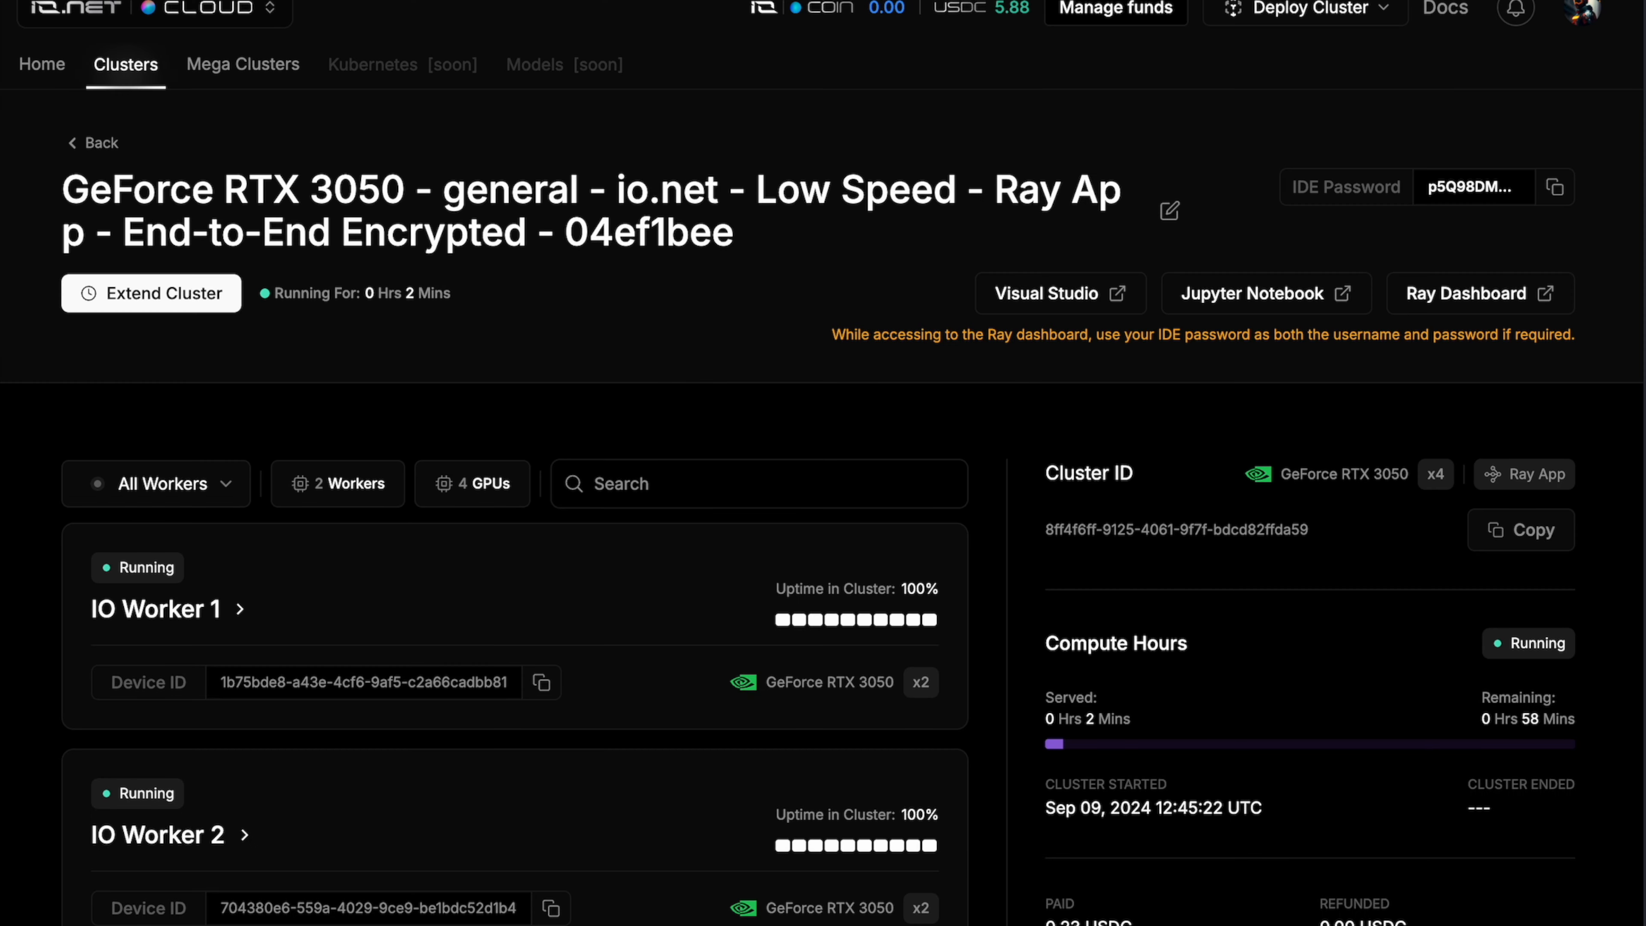
- Log in to the Ray Dashboard using the IDE password as both username and password, and view its Cluster page
left_click(1547, 295)
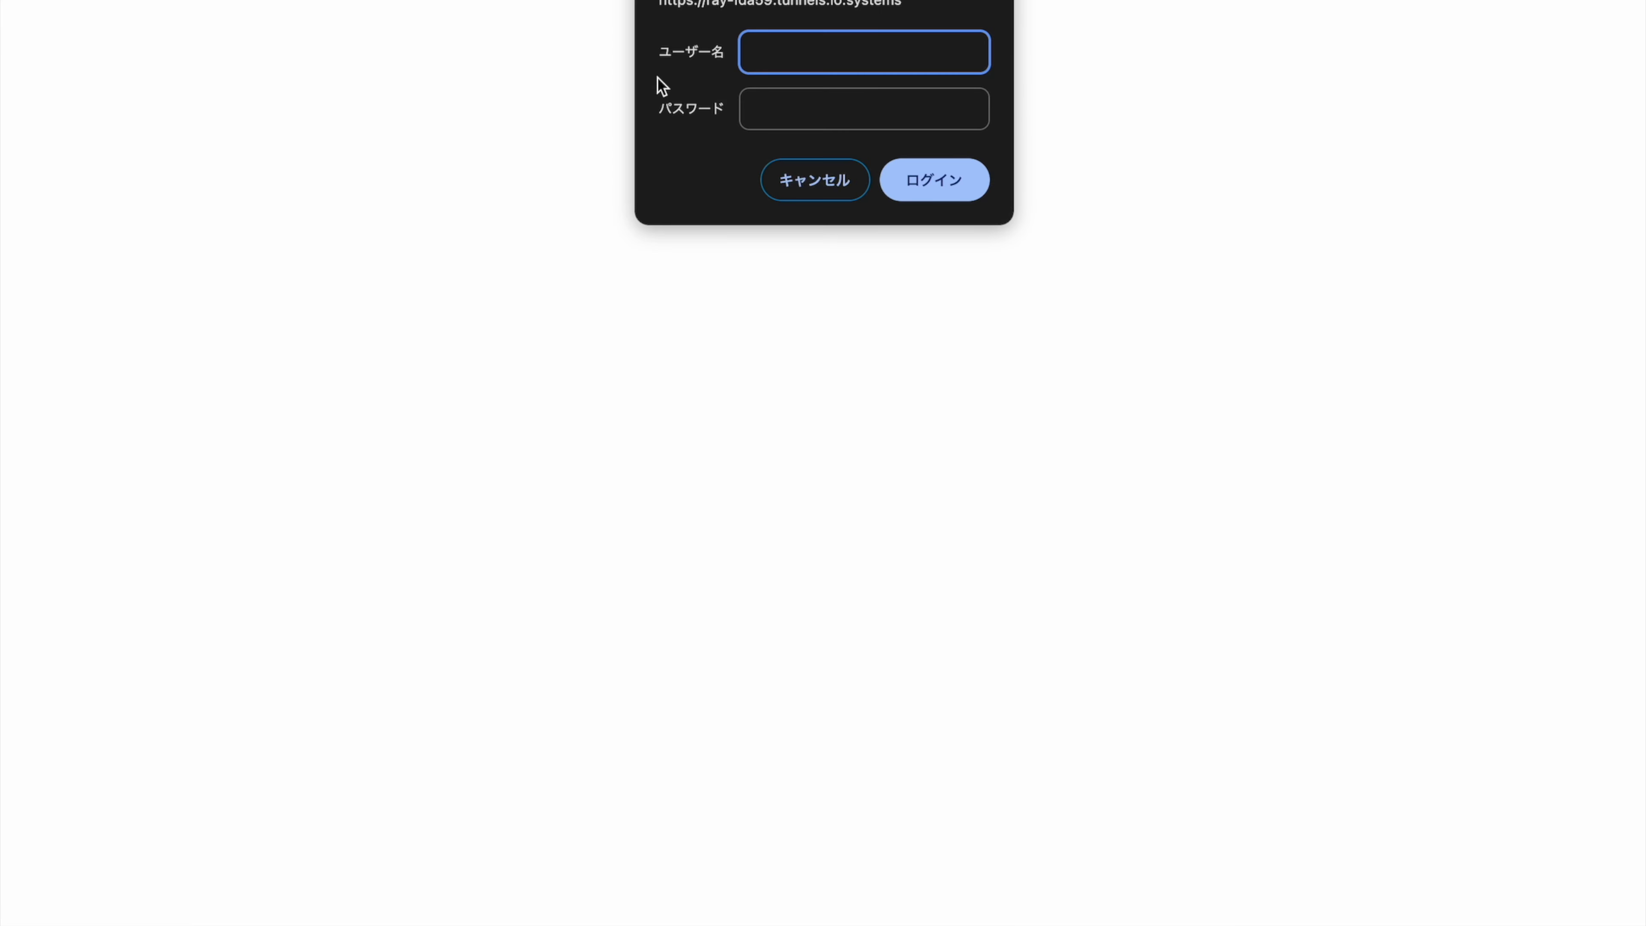
key("super+v")
left_click(810, 94)
key("super+v")
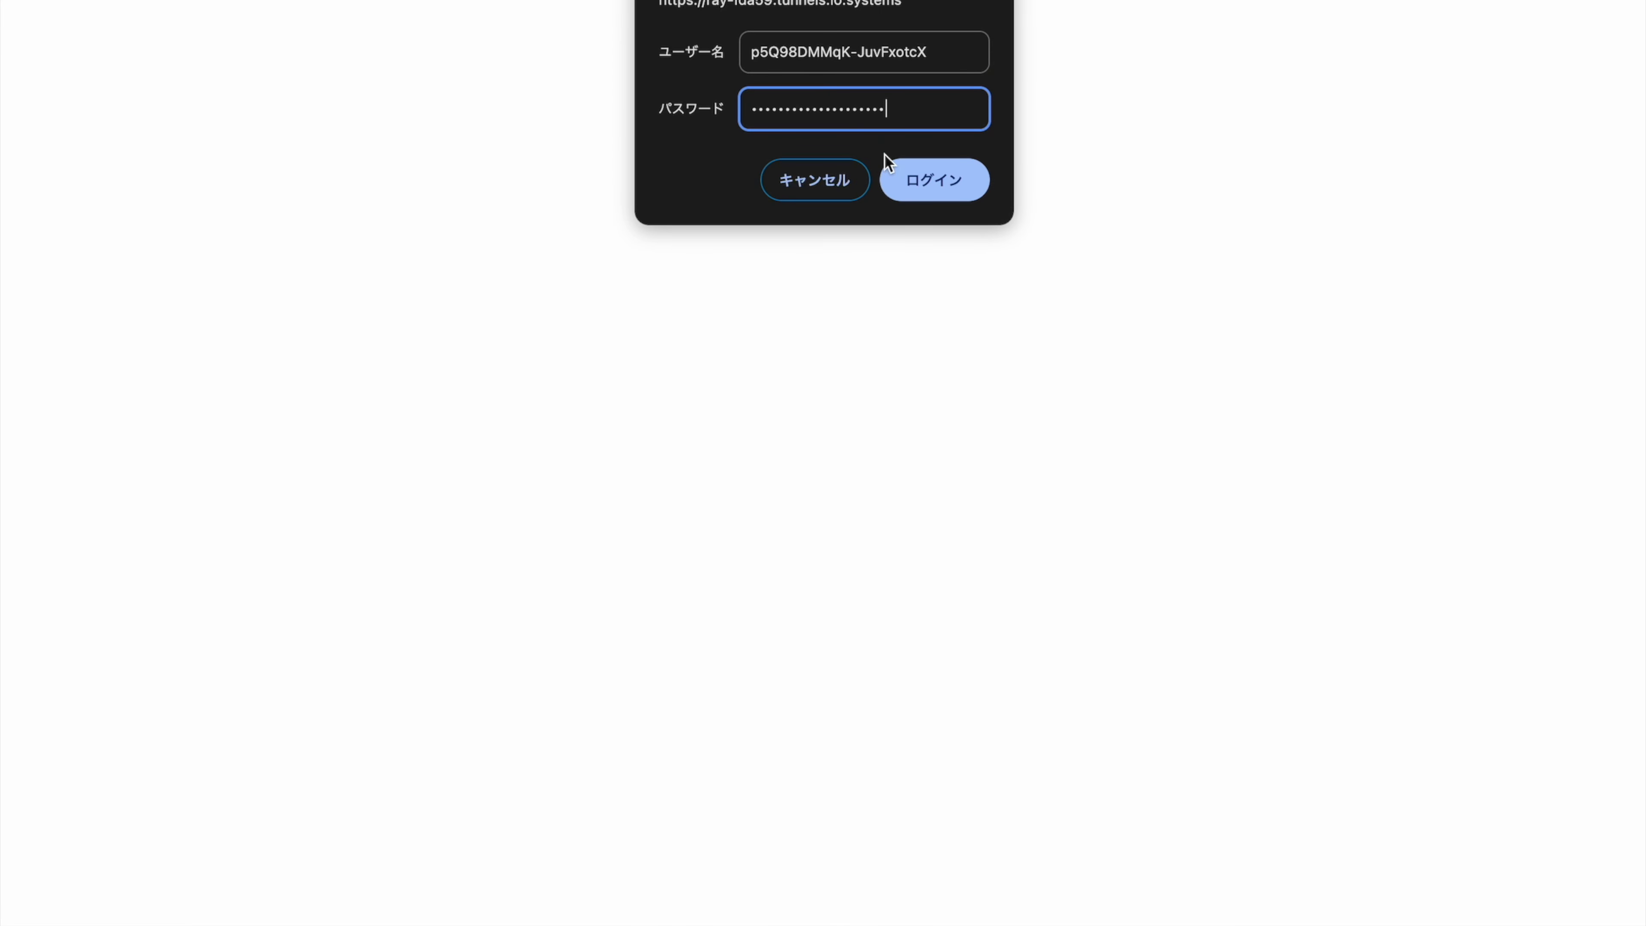
left_click(913, 171)
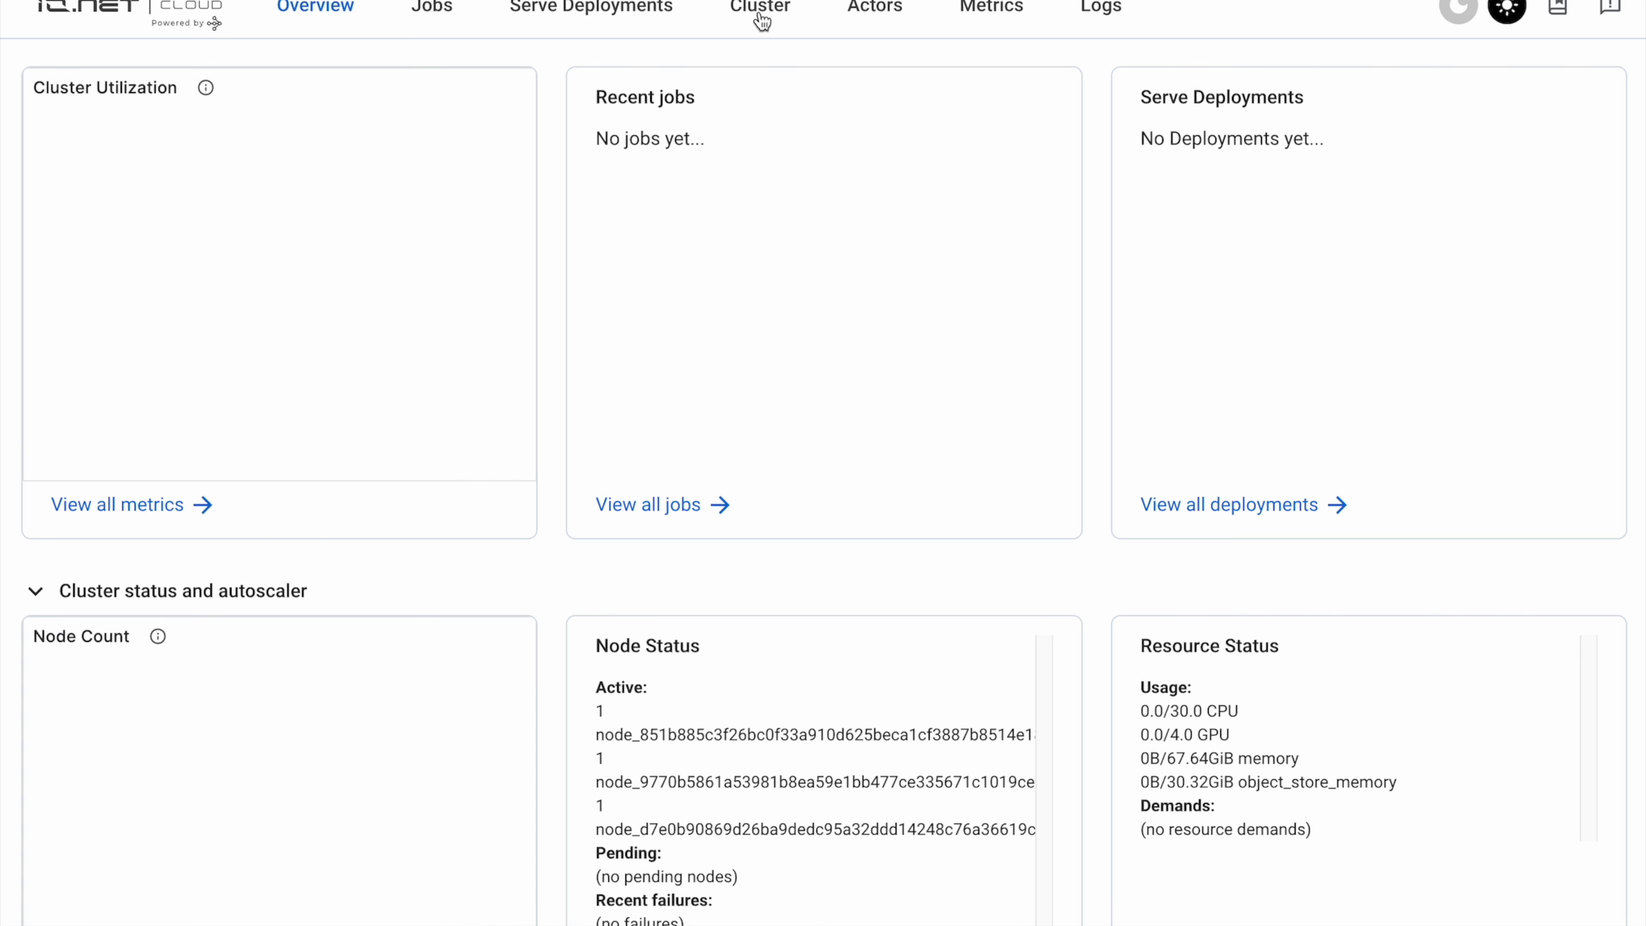
left_click(762, 13)
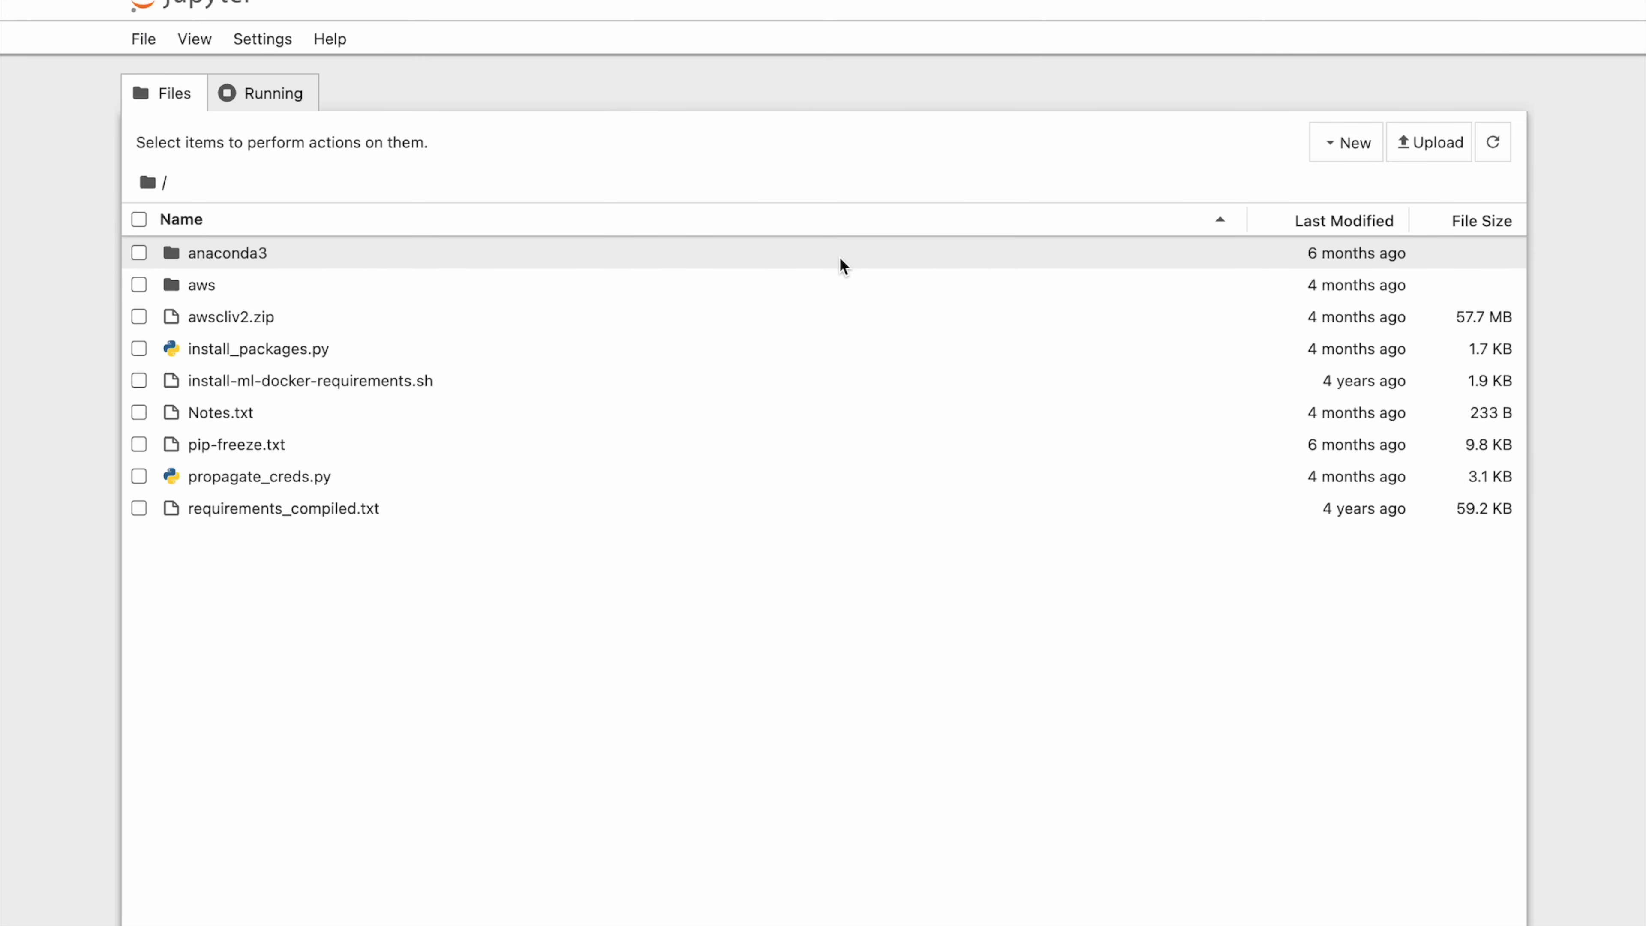
- Upload stable_diffusion_io_demo.ipynb to the Jupyter root folder and open it
left_click(1436, 146)
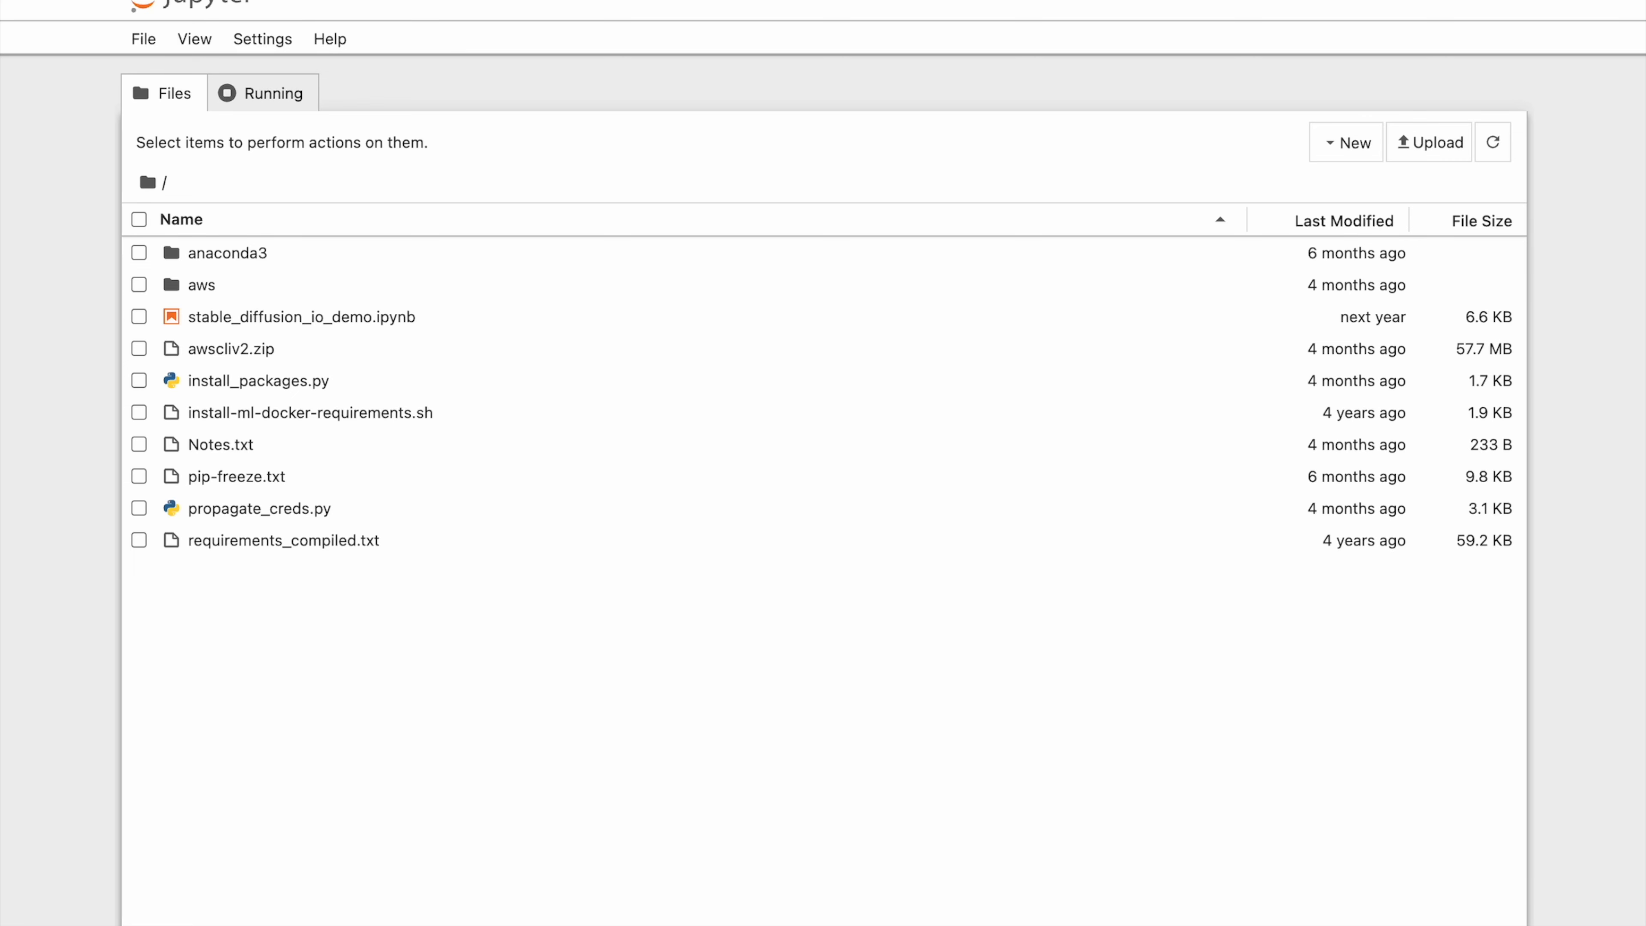
left_click(358, 320)
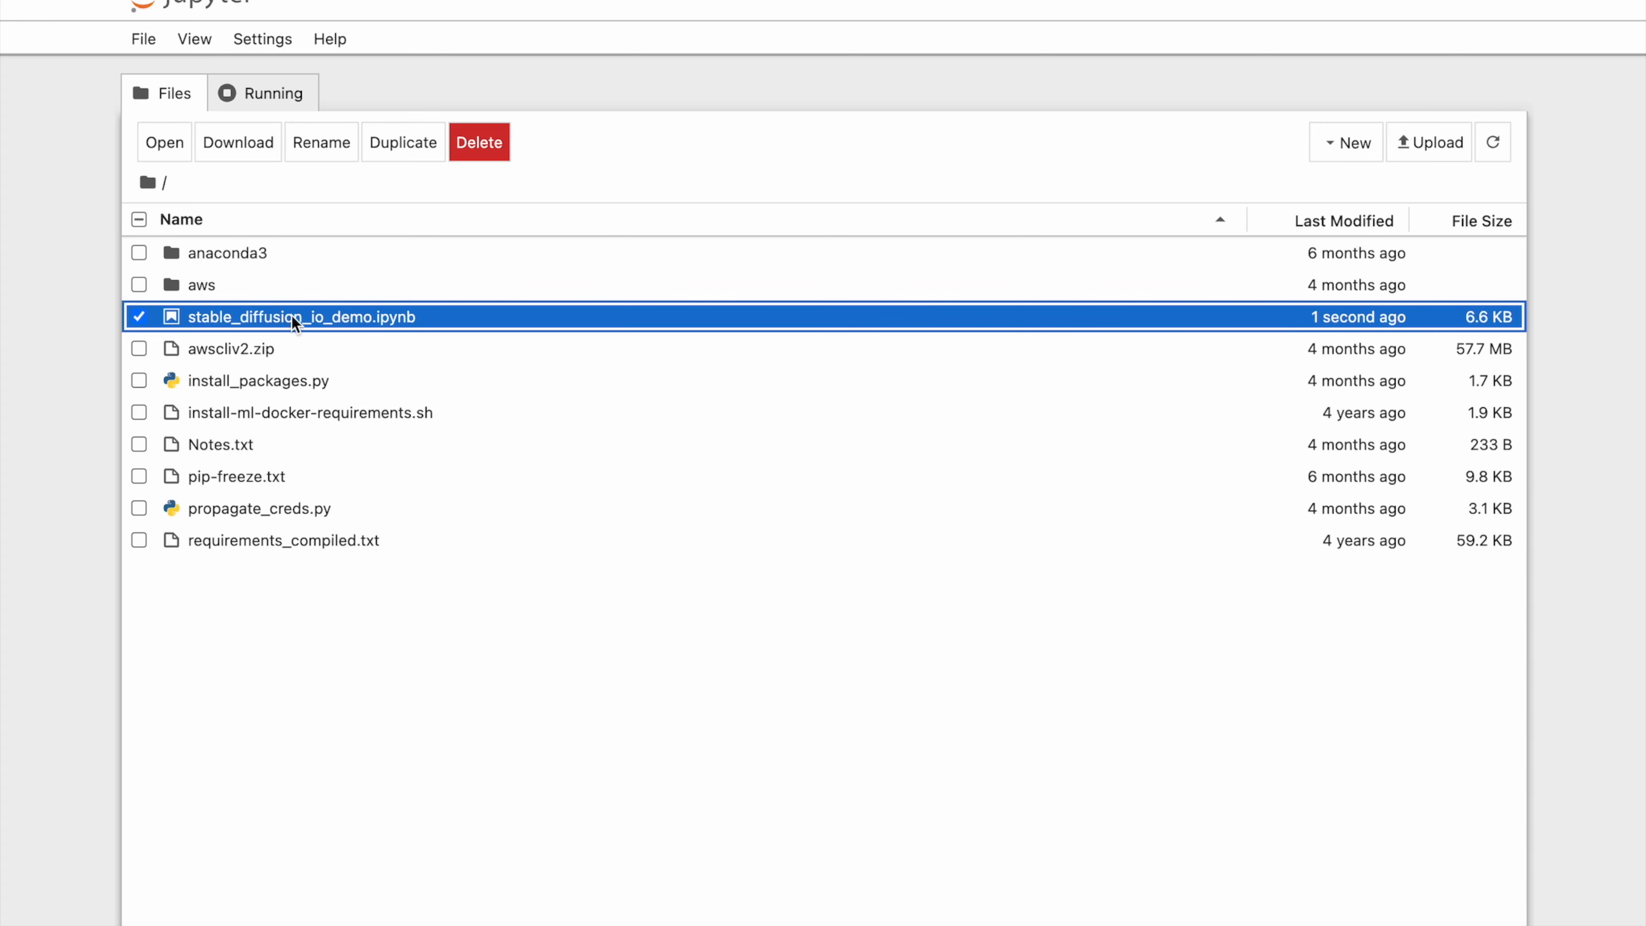
double_click(336, 319)
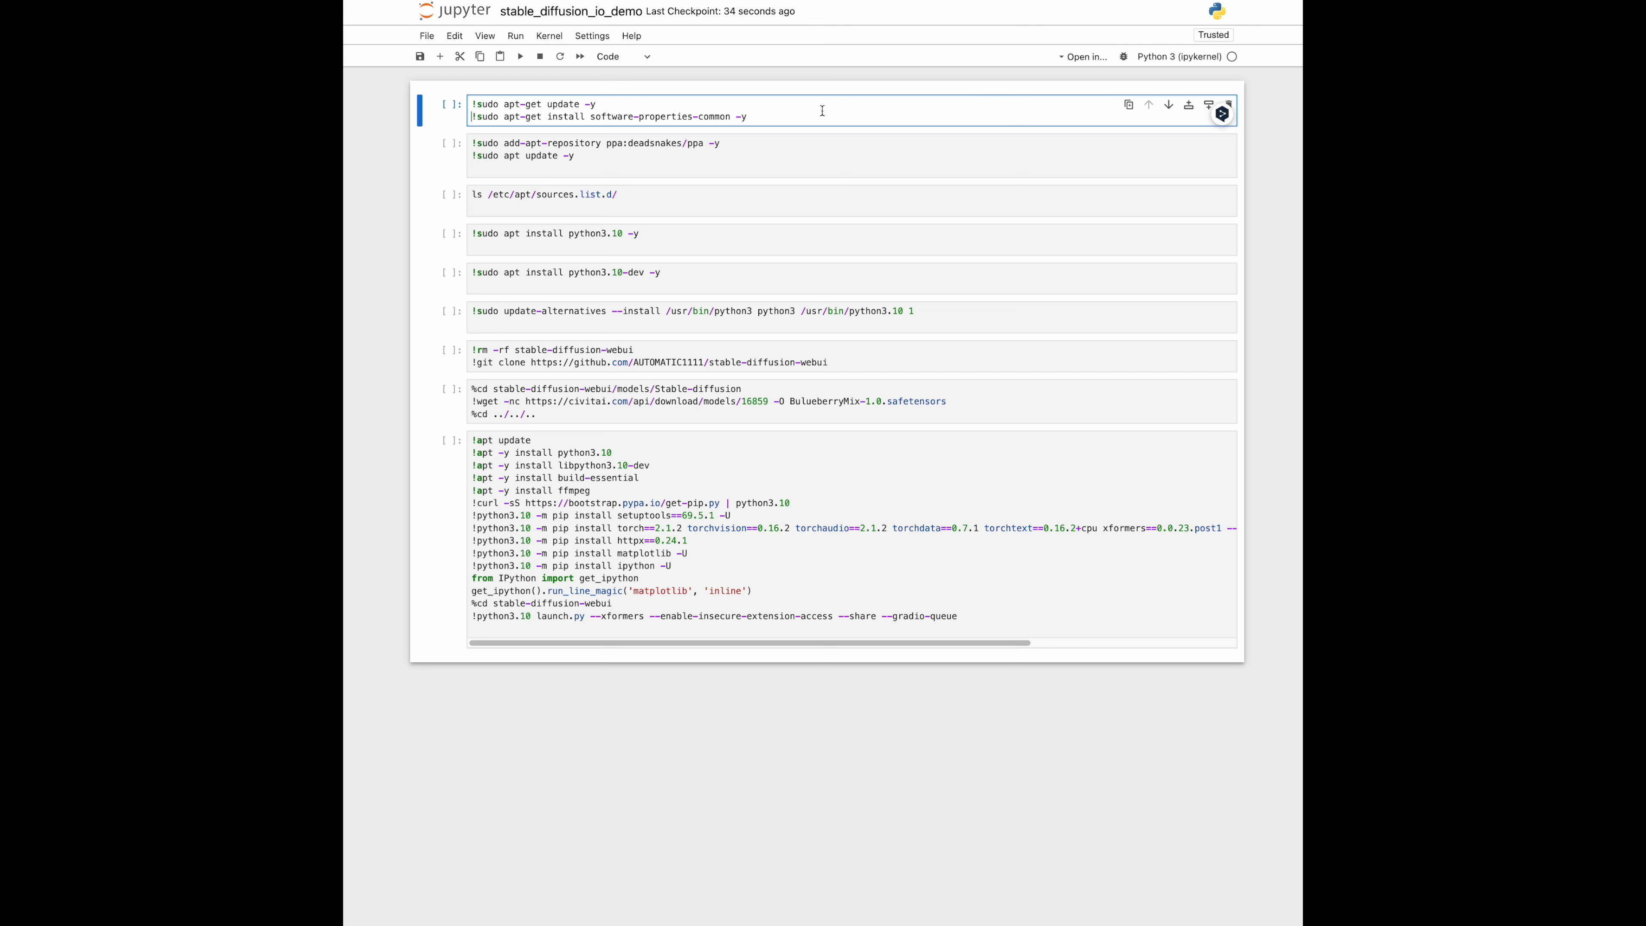
- Run the notebook's cells in order, from the apt-get update cell through the one launching stable-diffusion-webui
key("shift+Return")
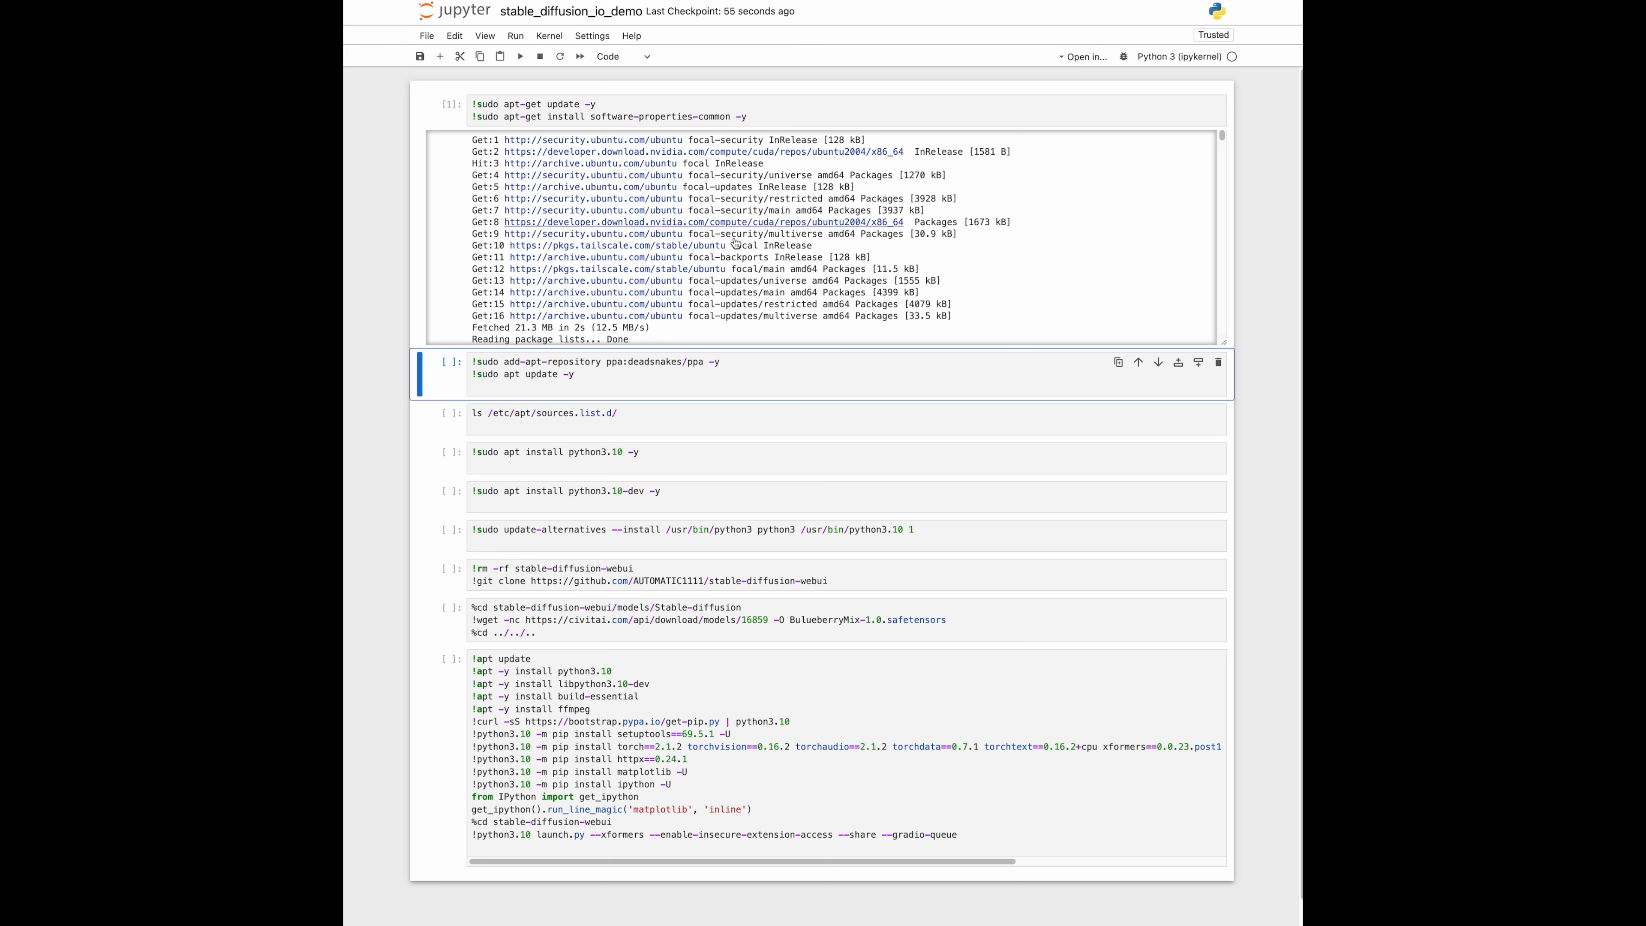
left_click(724, 383)
key("shift+Return")
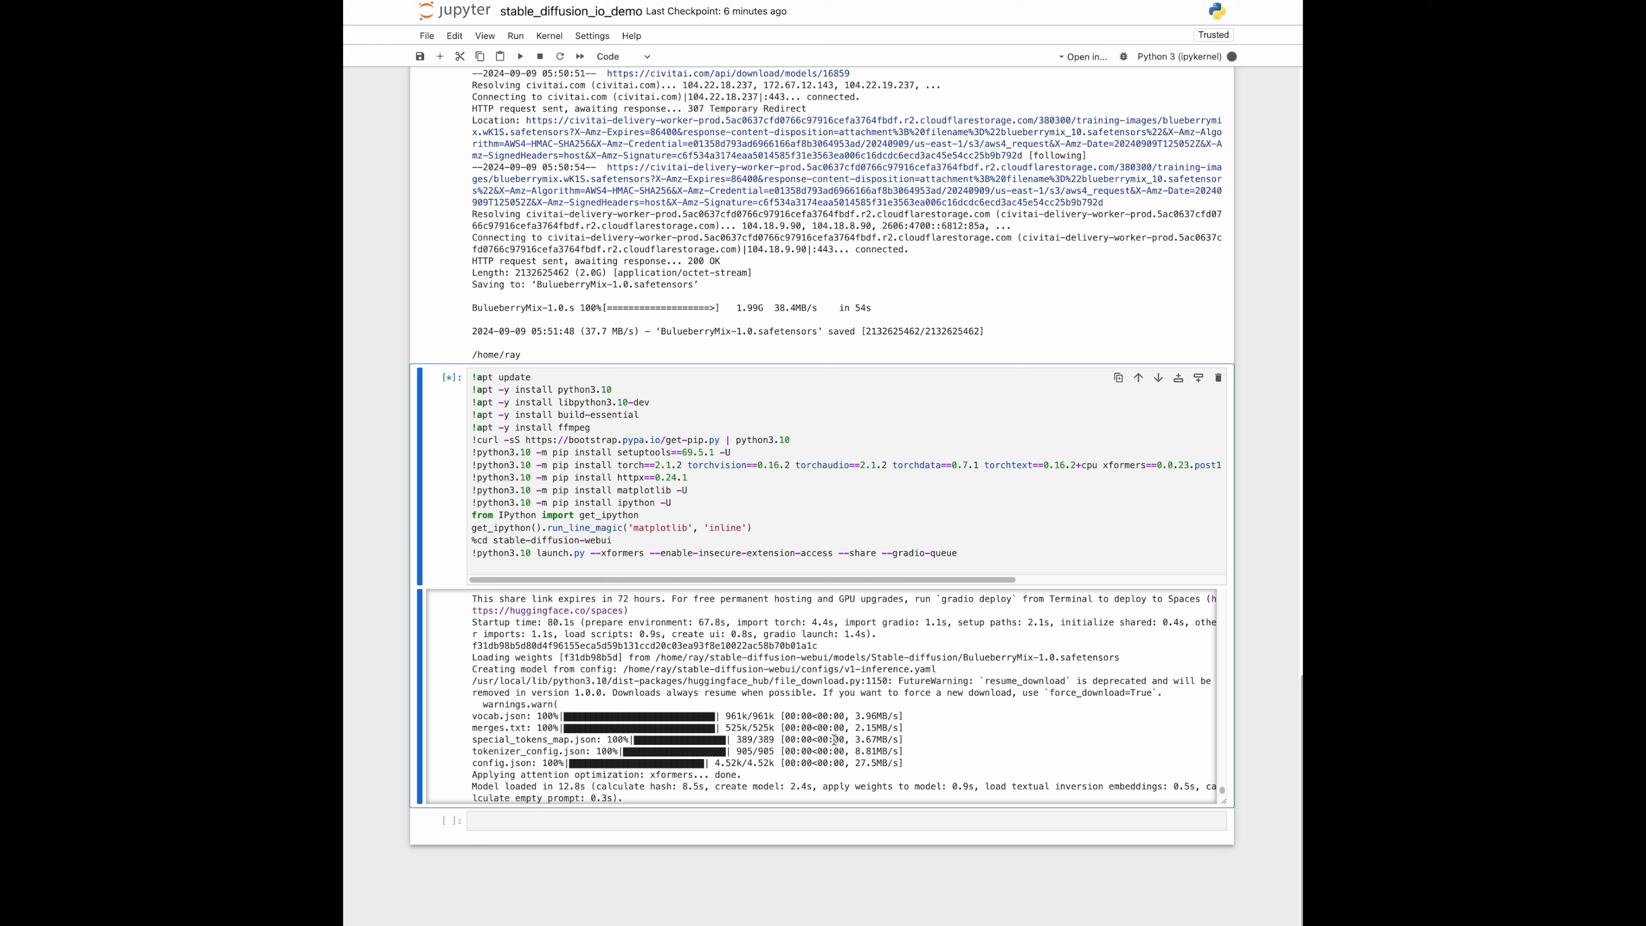
- Find the public gradio.live URL in the launch cell's output and open the Stable Diffusion web UI
scroll(835, 739, "up", 3)
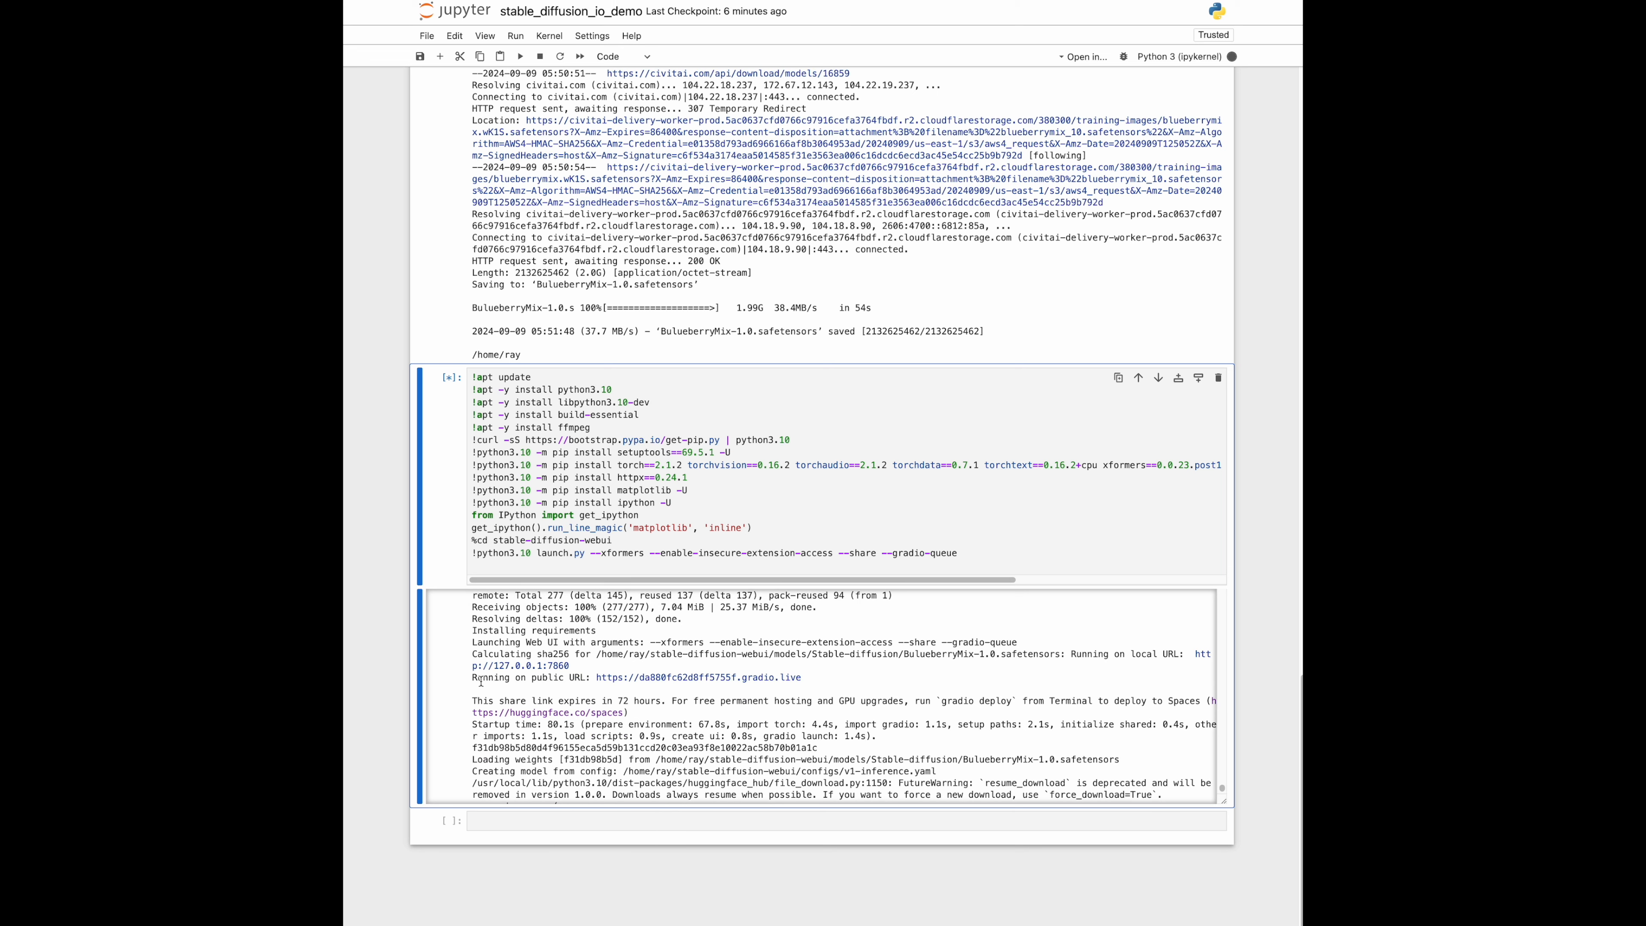
left_click_drag(472, 677, 552, 678)
left_click(727, 678)
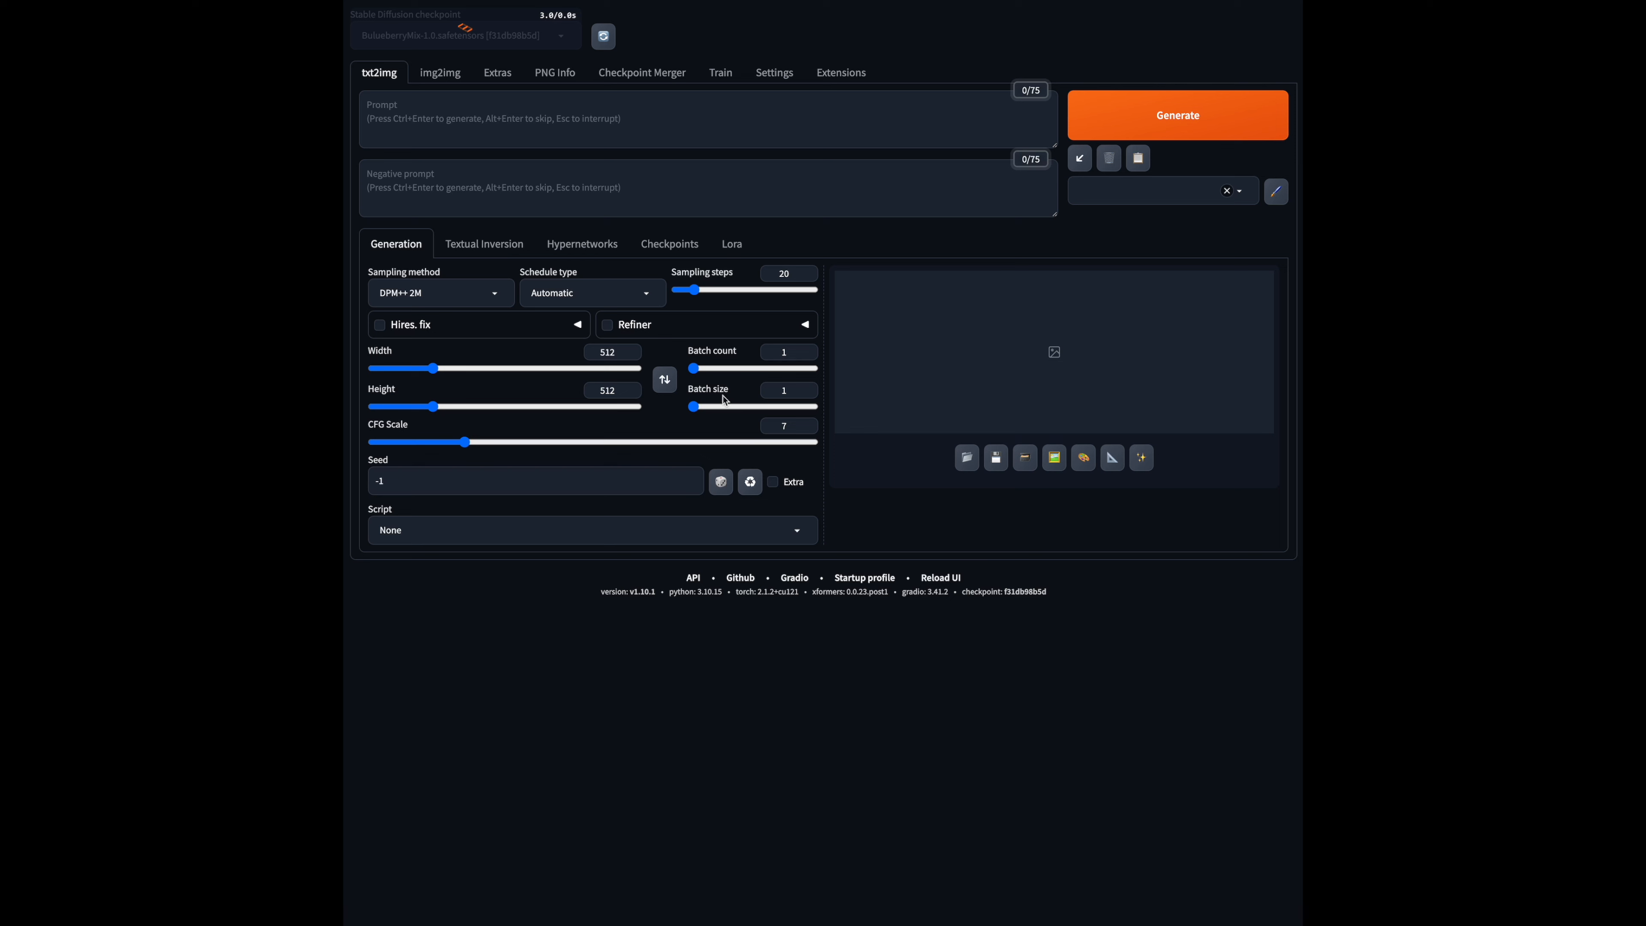
- Set the txt2img batch count to 4
left_click_drag(693, 368, 695, 368)
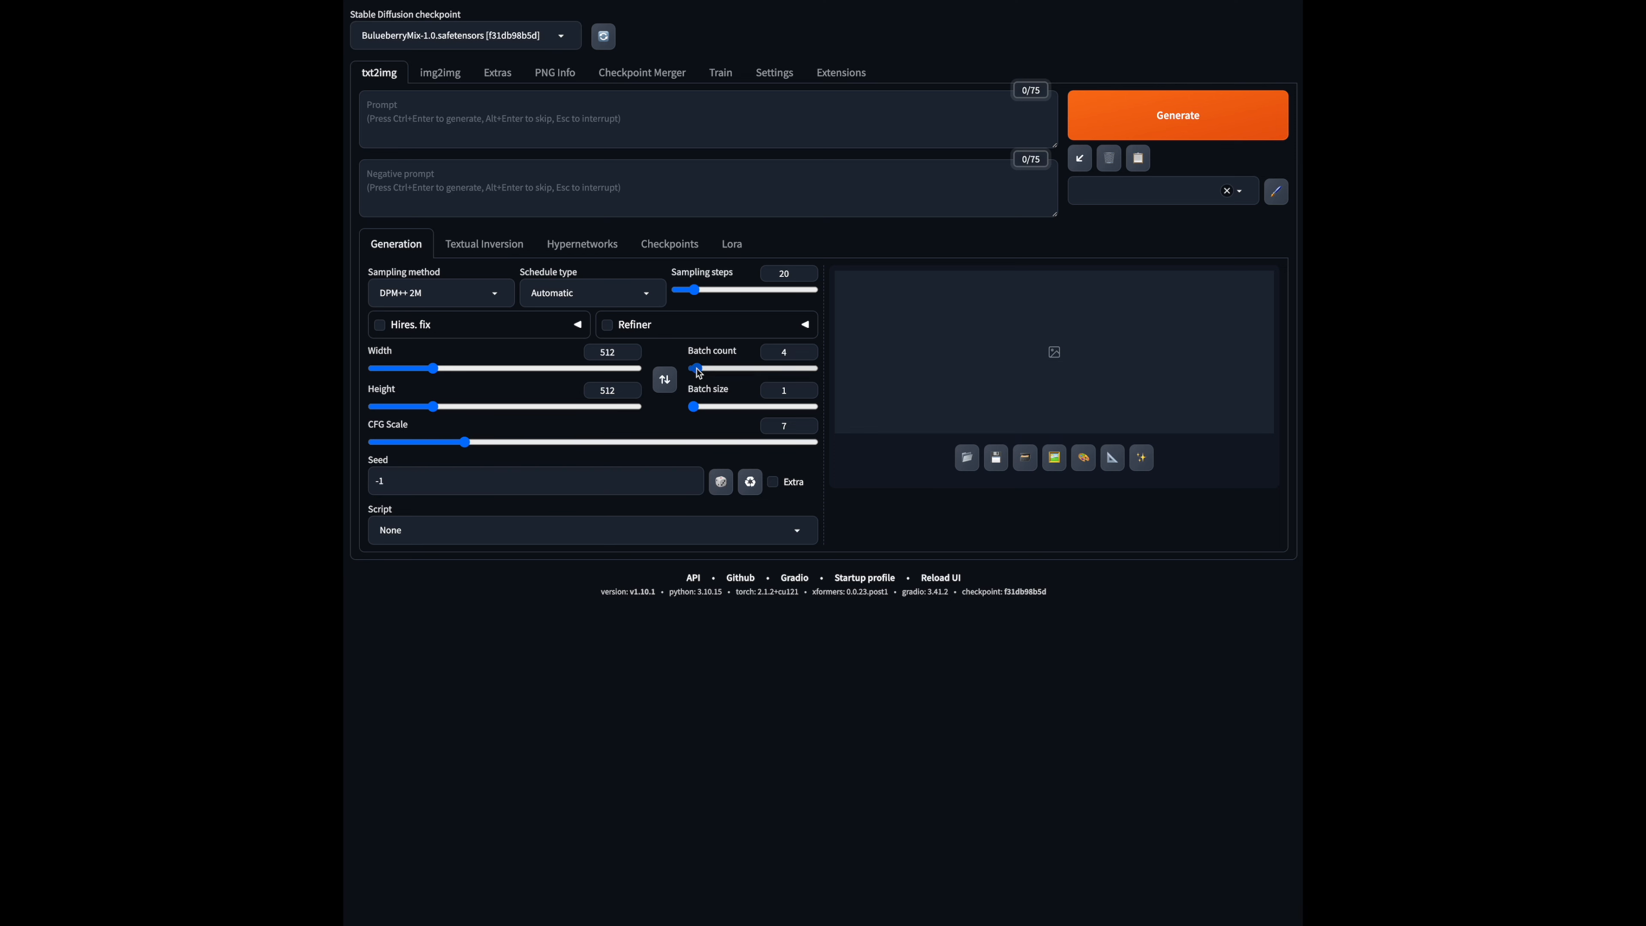